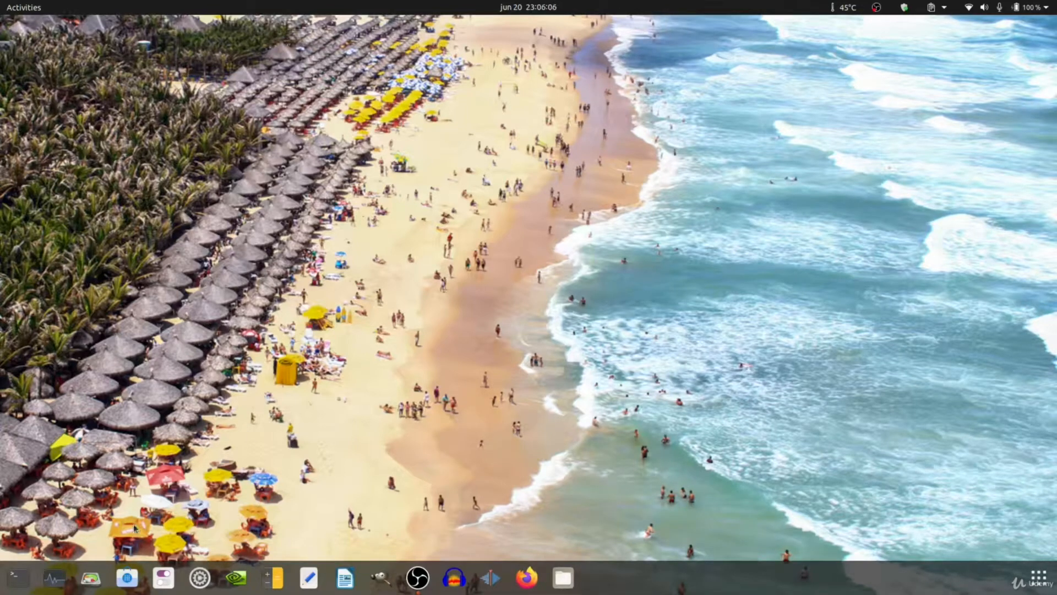
- Search the software store for "audacity", view the Audacity page, and close the store
{"action": "left_click", "coordinate": [127, 577]}
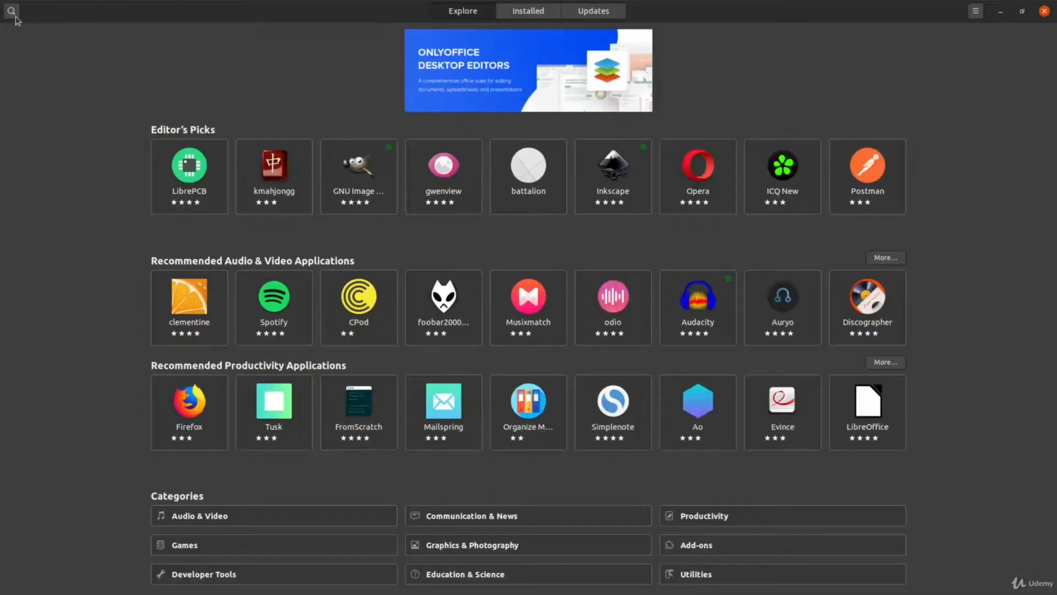
{"action": "left_click", "coordinate": [14, 16]}
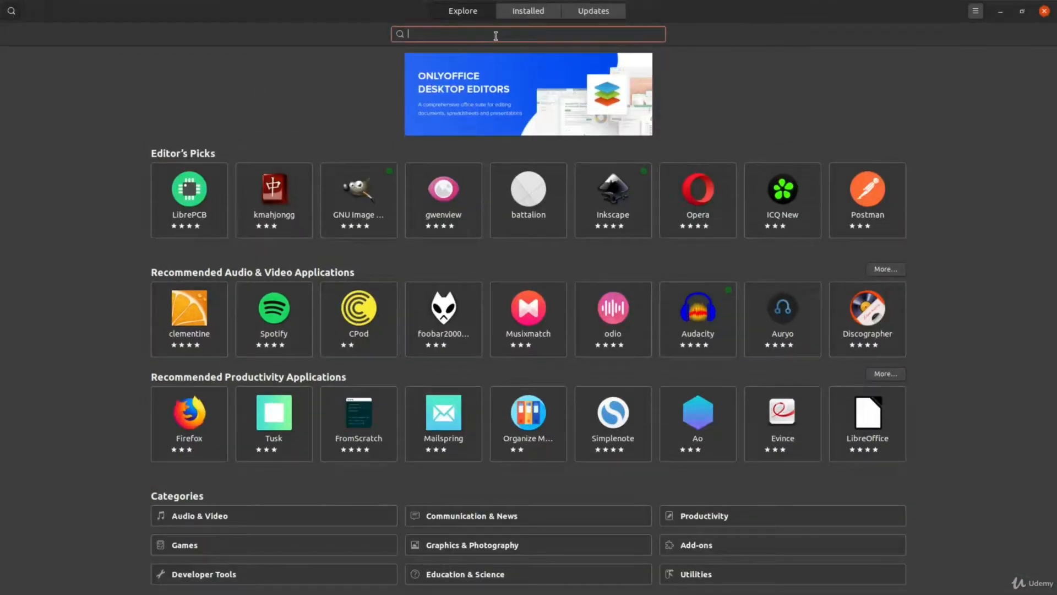
{"action": "type", "text": "audacity"}
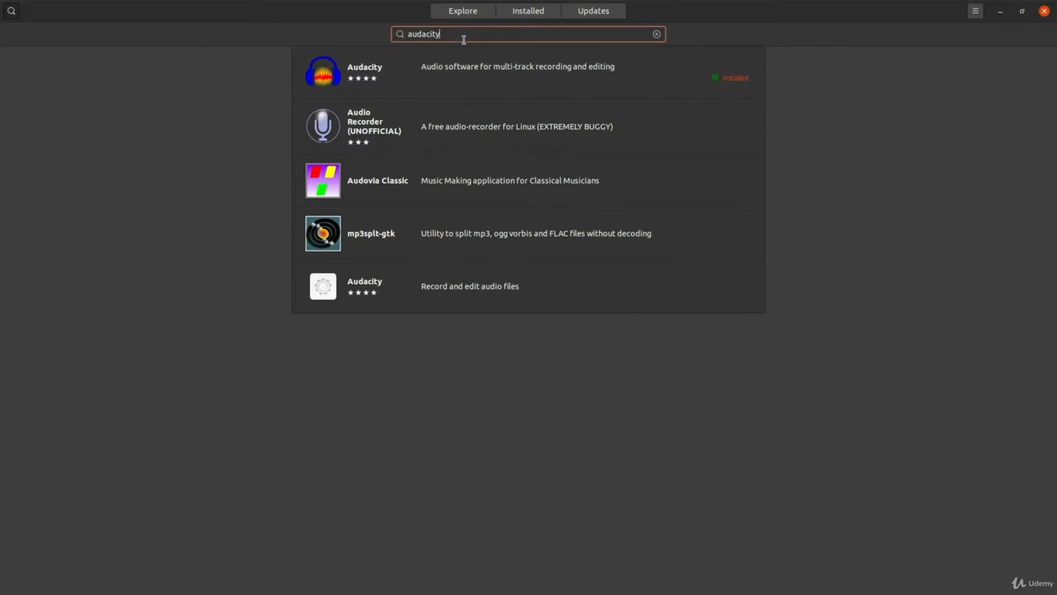
{"action": "left_click", "coordinate": [394, 88]}
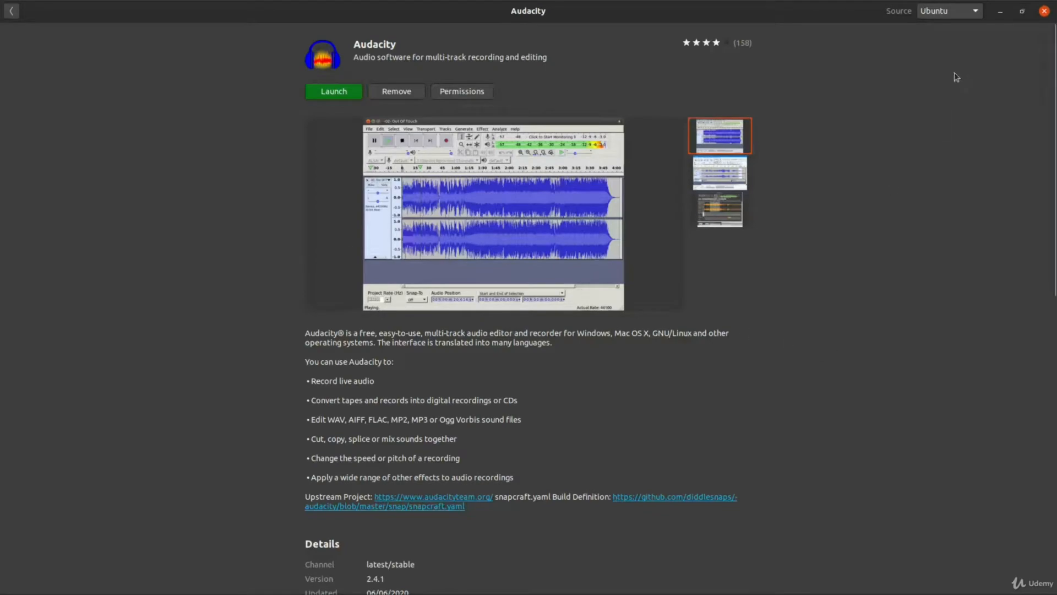
{"action": "left_click", "coordinate": [1045, 11]}
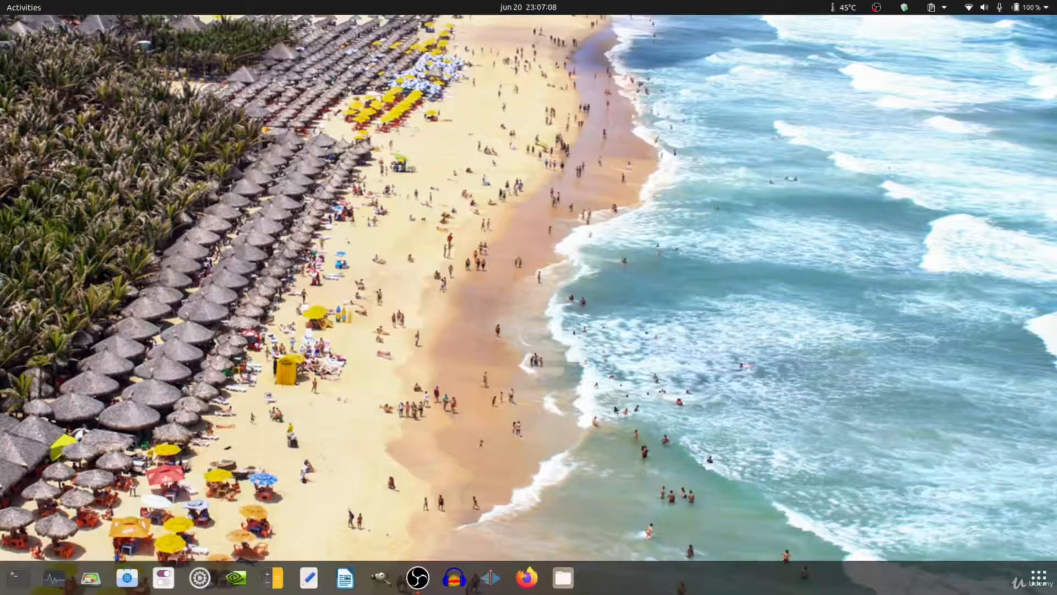
{"action": "right_click", "coordinate": [453, 586]}
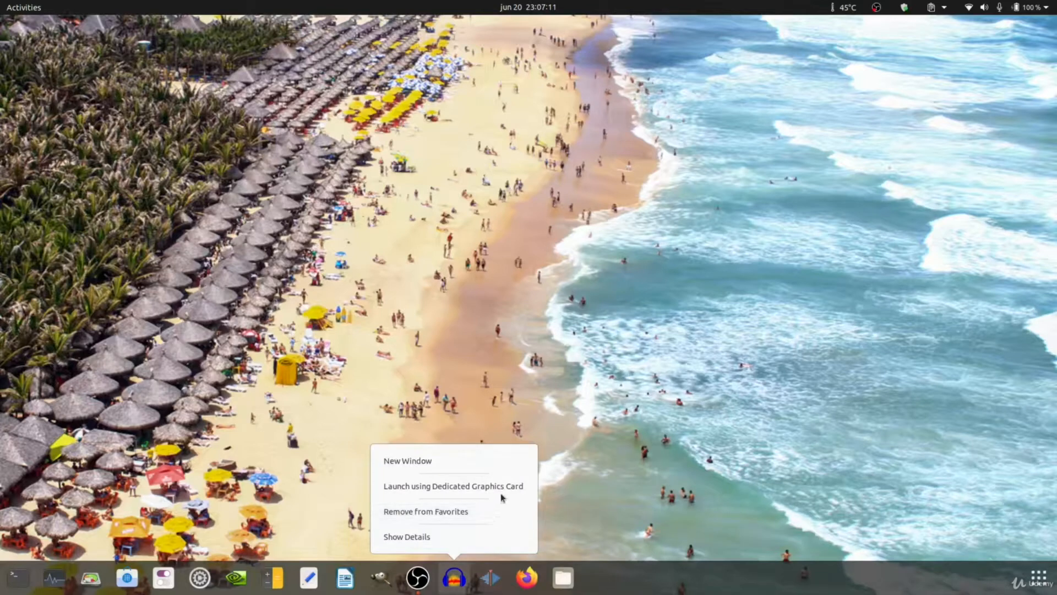
{"action": "left_click", "coordinate": [550, 469]}
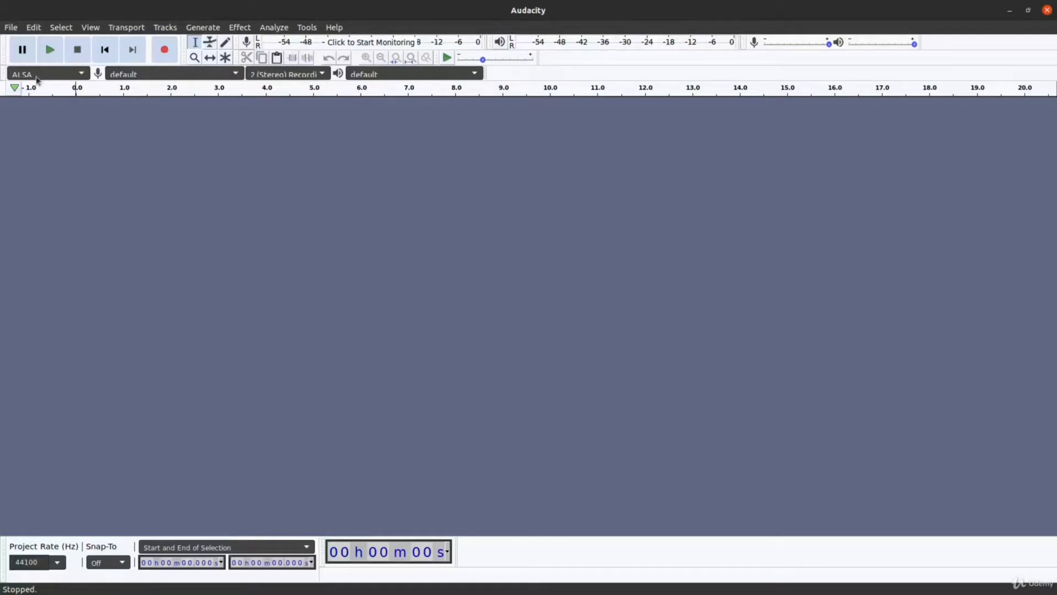
{"action": "left_click", "coordinate": [12, 28]}
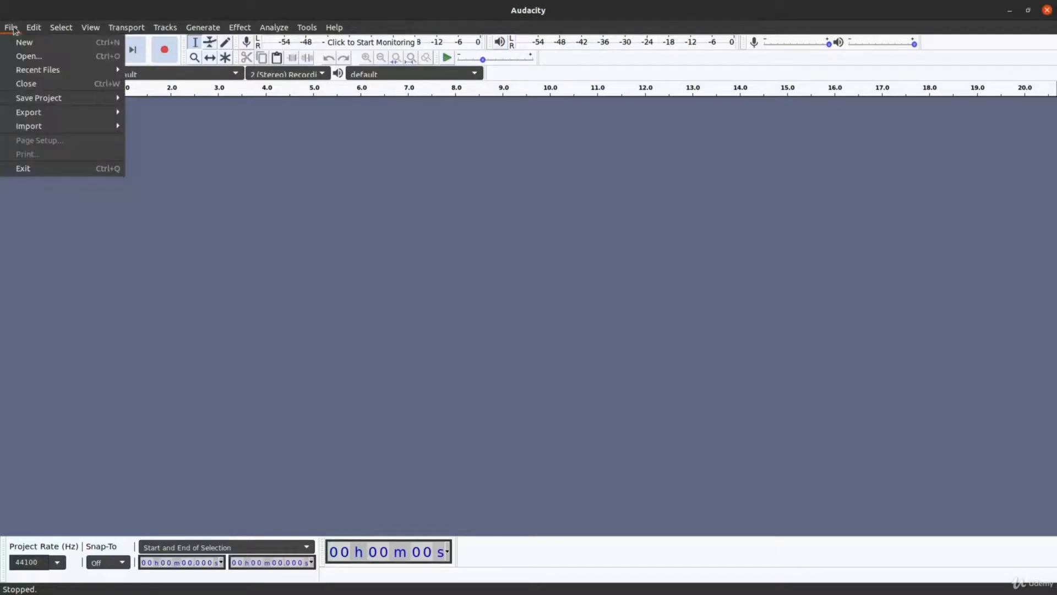
{"action": "left_click", "coordinate": [59, 56]}
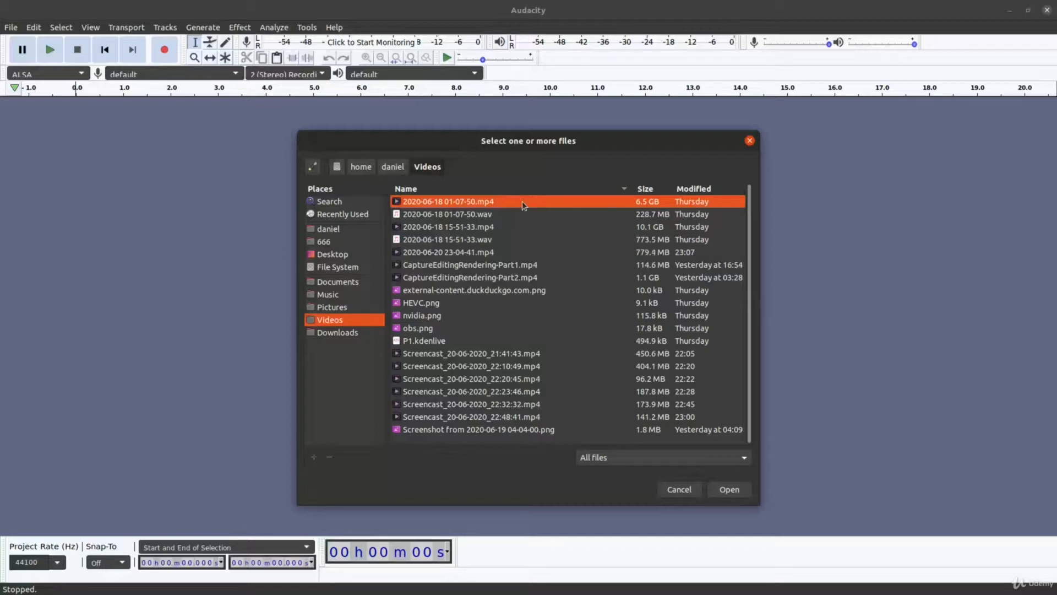
{"action": "double_click", "coordinate": [523, 201]}
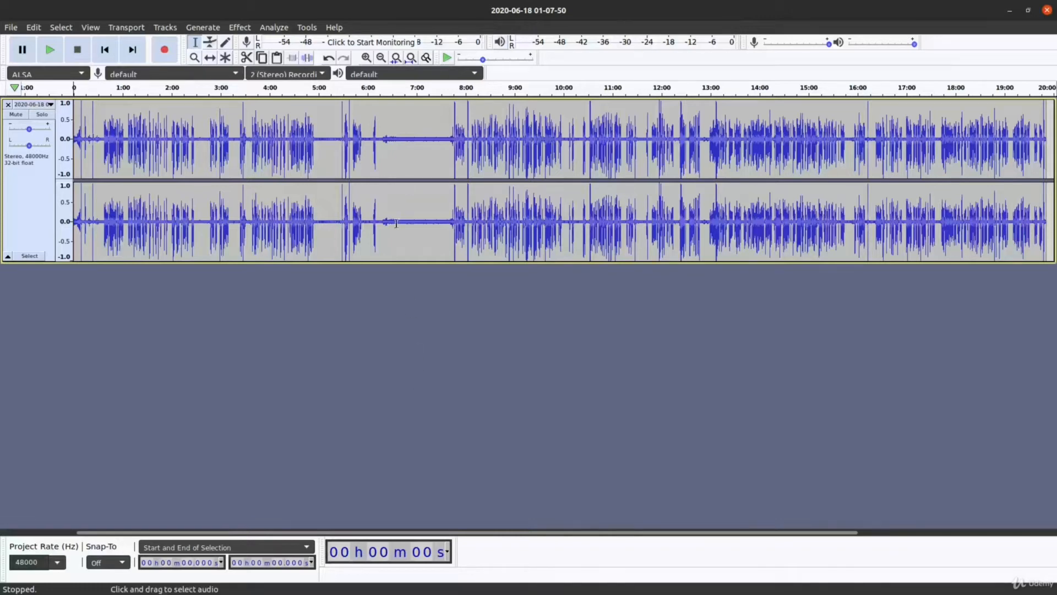
{"action": "left_click_drag", "start_coordinate": [398, 226], "coordinate": [435, 231]}
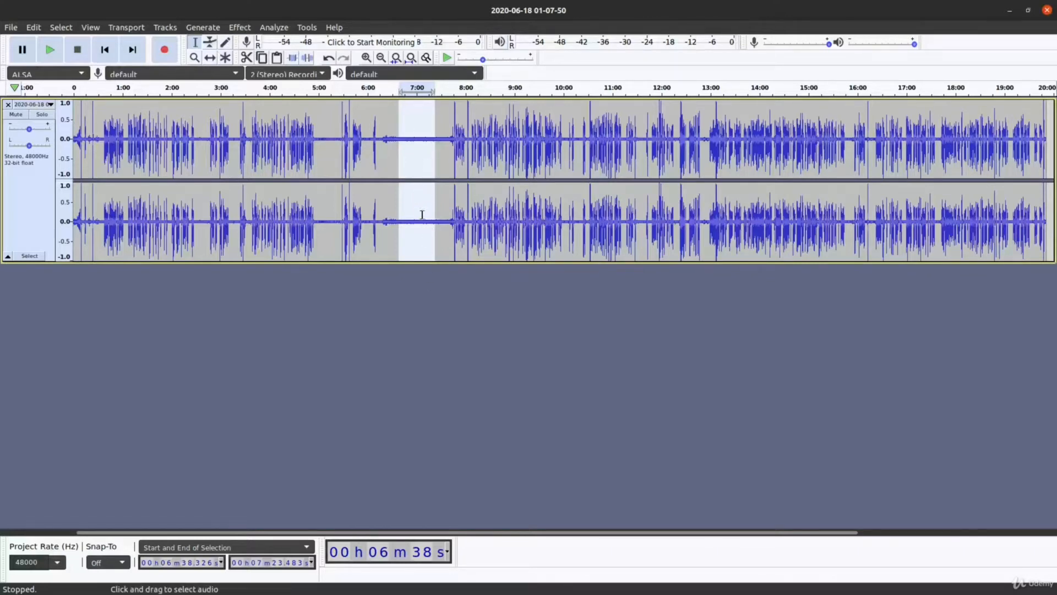
{"action": "left_click", "coordinate": [400, 368]}
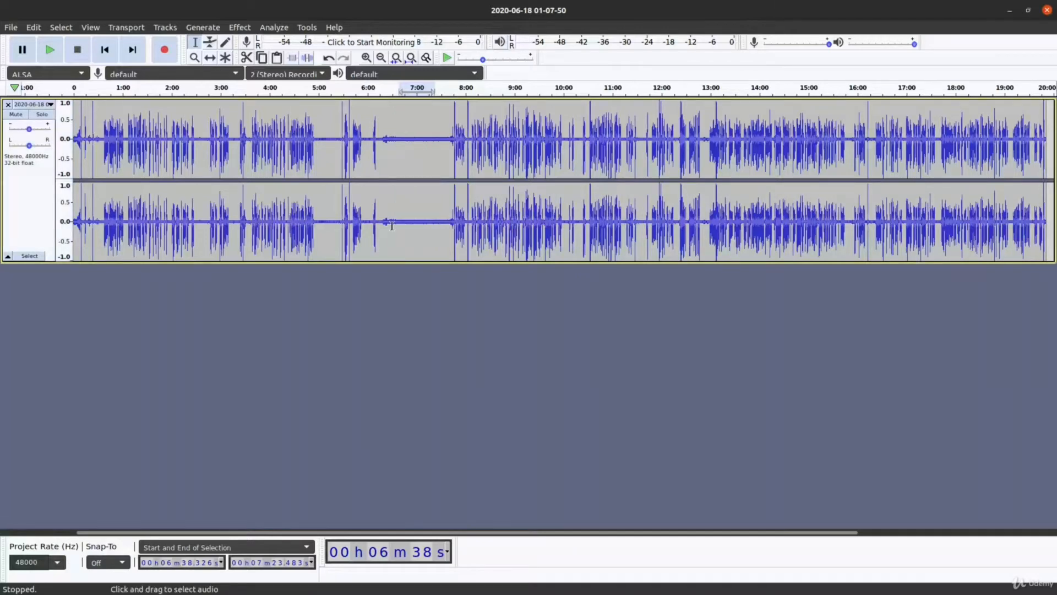
{"action": "left_click_drag", "start_coordinate": [391, 223], "coordinate": [436, 223]}
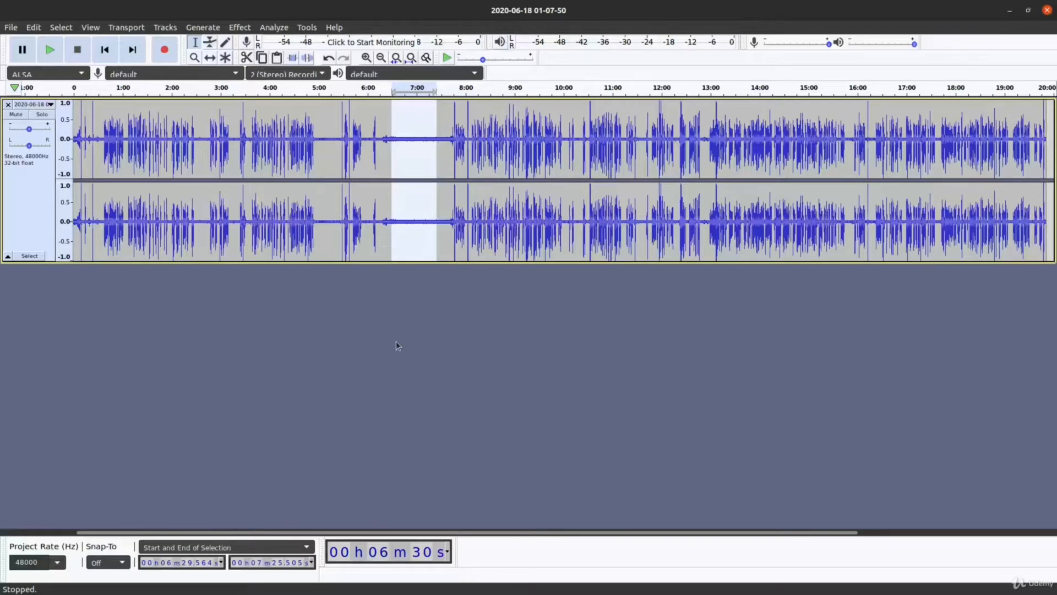
{"action": "left_click", "coordinate": [424, 226]}
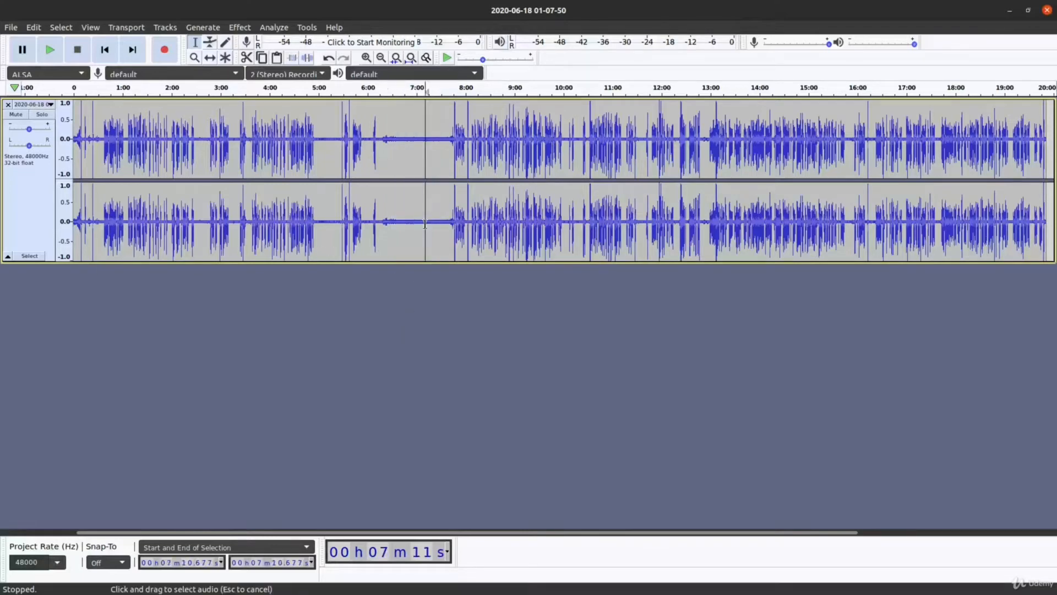
{"action": "left_click_drag", "start_coordinate": [395, 223], "coordinate": [444, 230]}
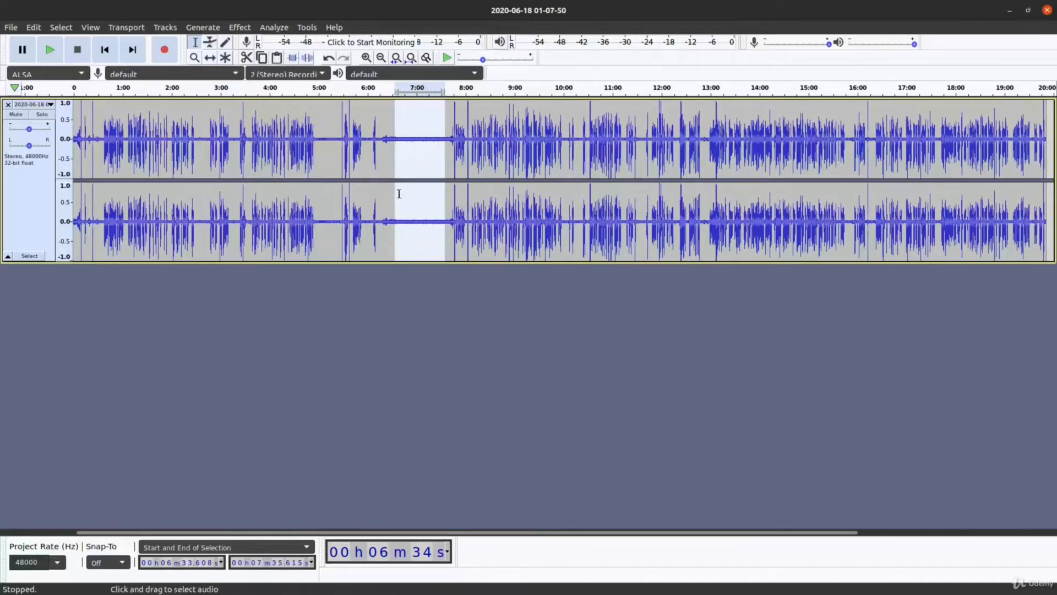
{"action": "left_click", "coordinate": [413, 224]}
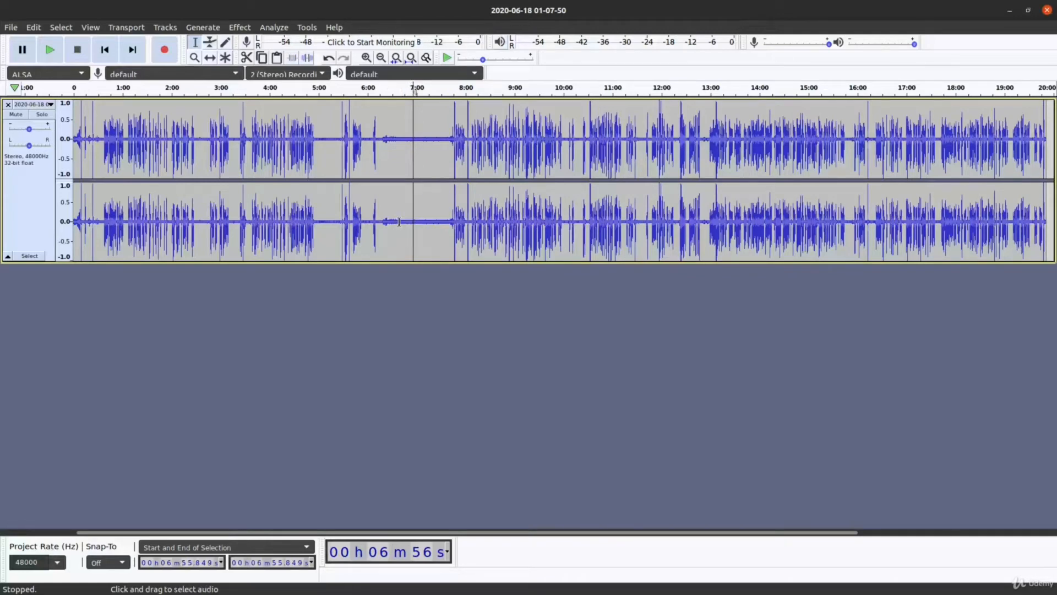
{"action": "left_click_drag", "start_coordinate": [399, 221], "coordinate": [437, 227]}
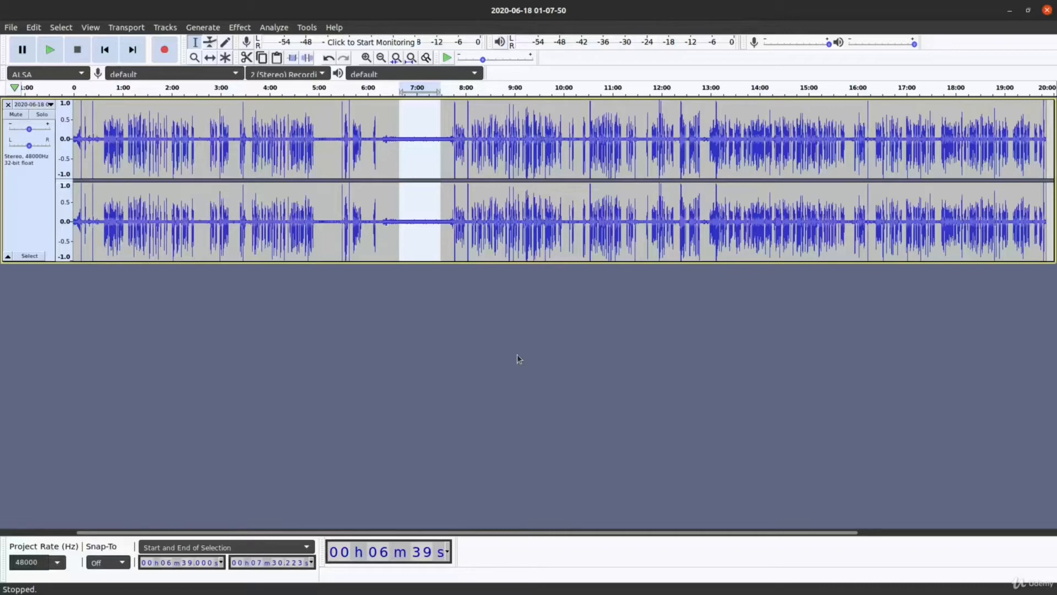
- Capture a Noise Reduction profile from the speech-free stretch between about 6:39 and 7:26
{"action": "left_click", "coordinate": [404, 222]}
{"action": "left_click_drag", "start_coordinate": [400, 221], "coordinate": [434, 223]}
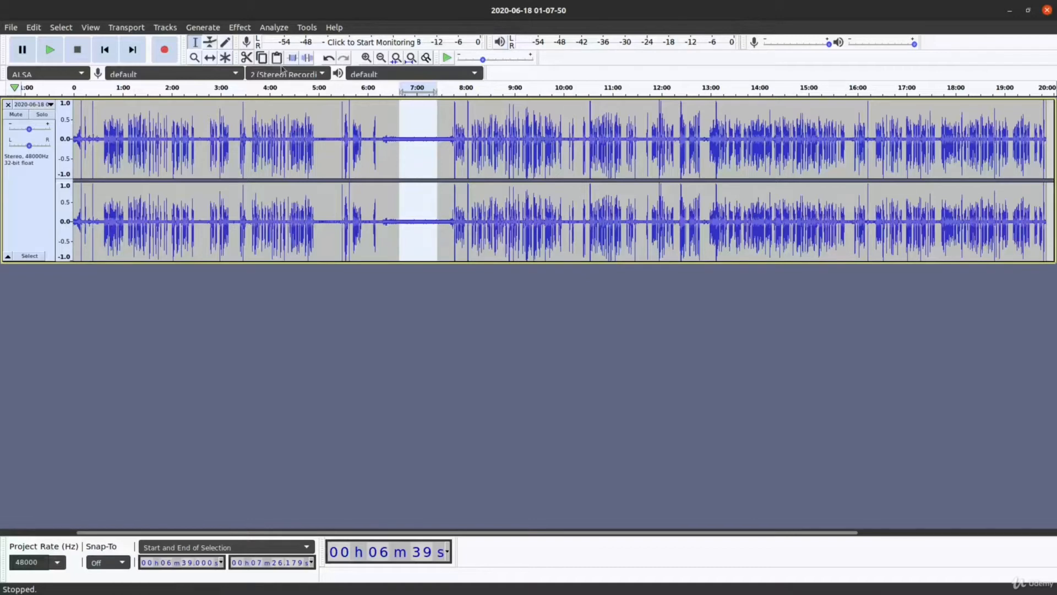
{"action": "left_click", "coordinate": [239, 28]}
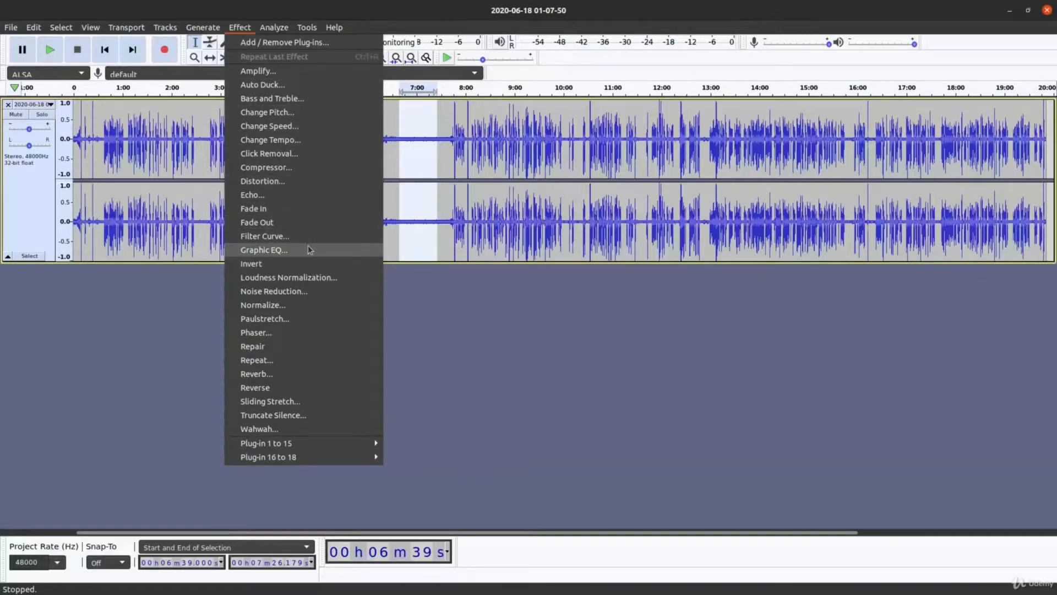
{"action": "left_click", "coordinate": [331, 291]}
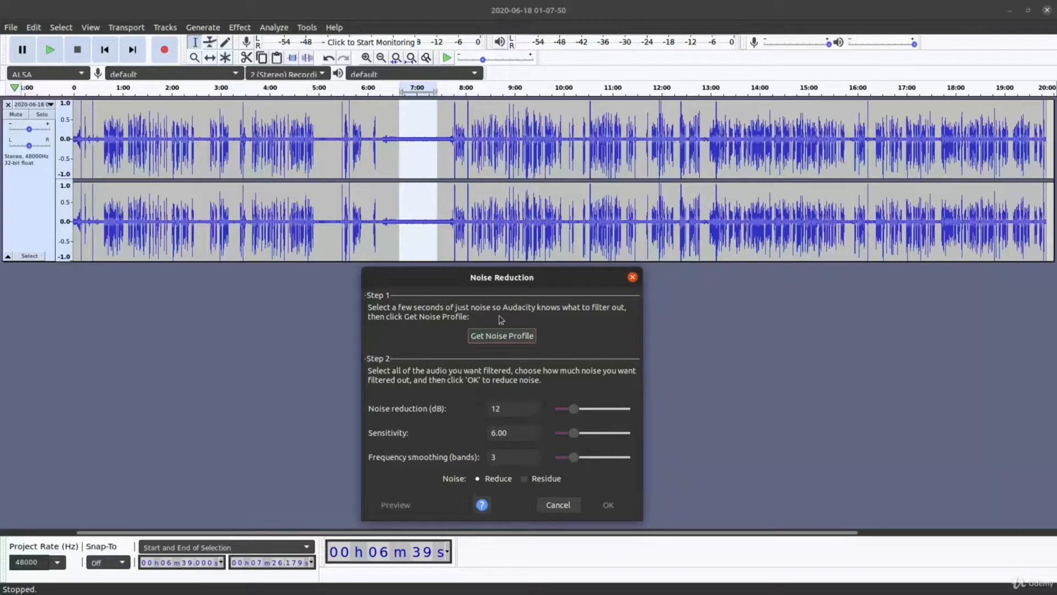
{"action": "left_click", "coordinate": [516, 341]}
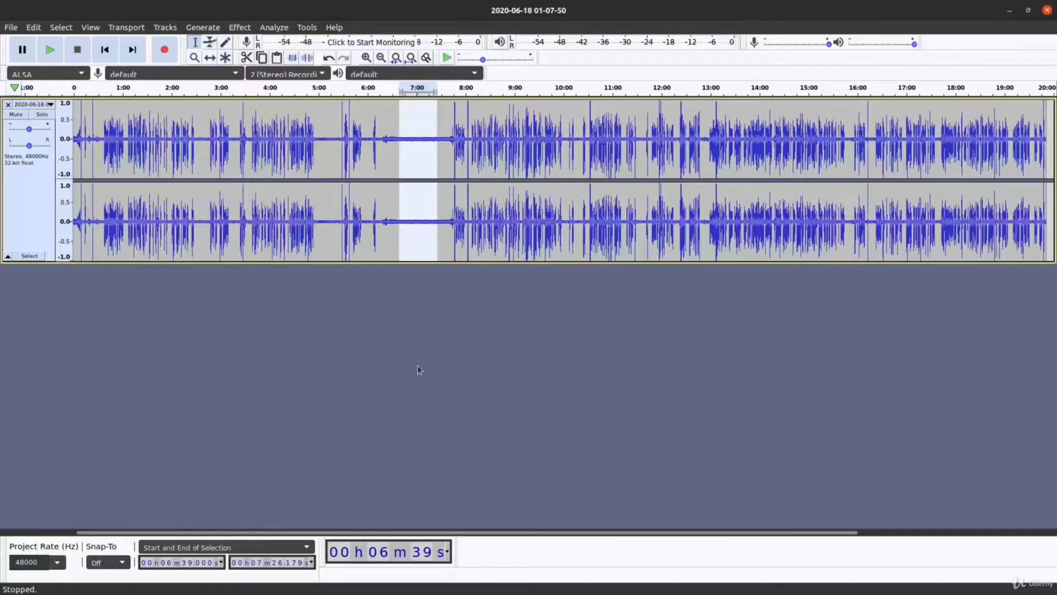
- Apply Noise Reduction to the entire track using the captured noise profile
{"action": "key", "text": "ctrl+a"}
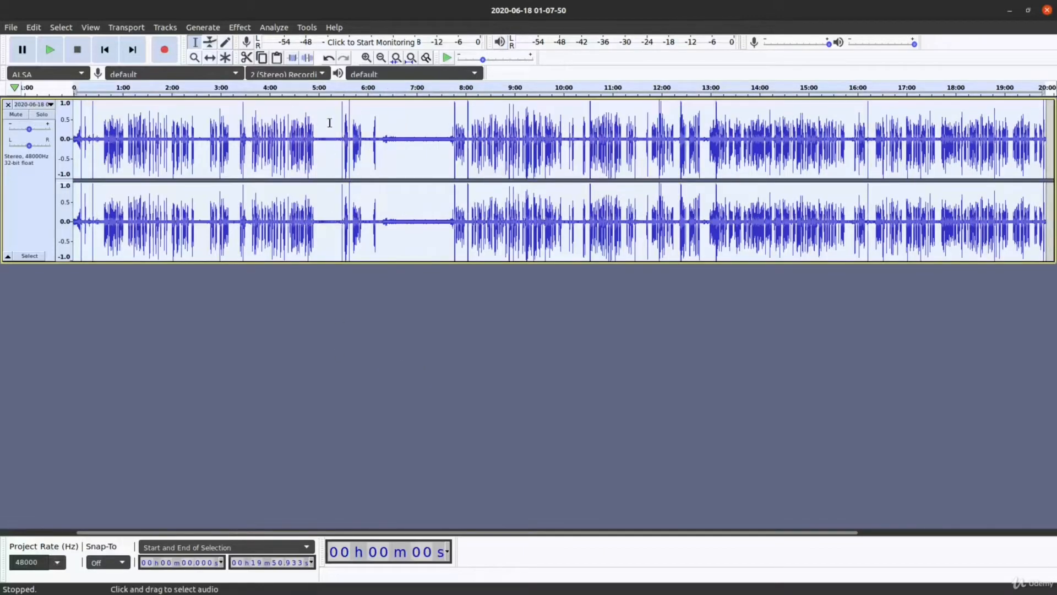
{"action": "left_click", "coordinate": [241, 28]}
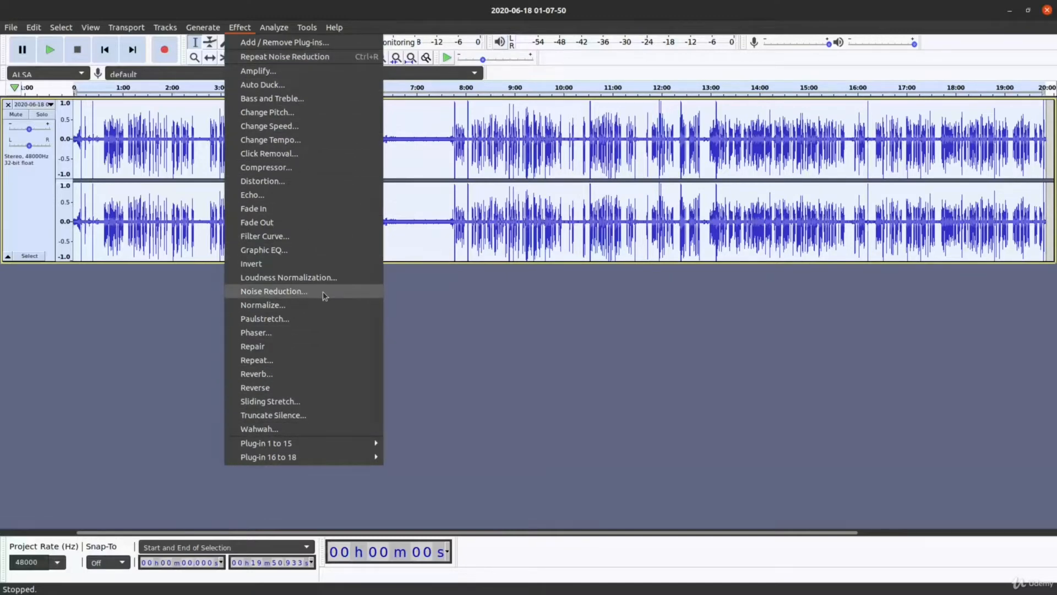
{"action": "left_click", "coordinate": [343, 57]}
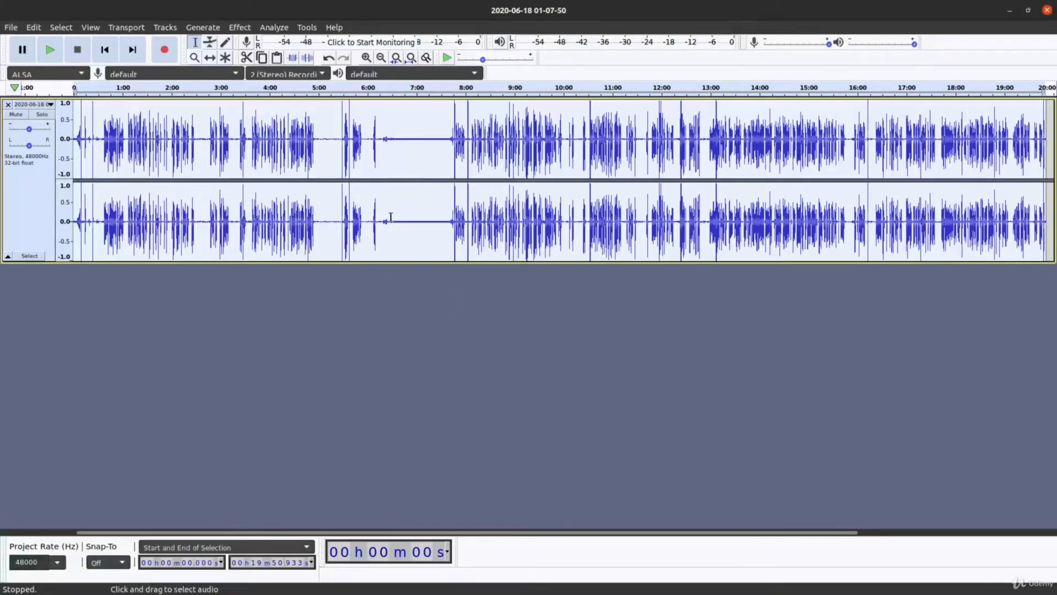
{"action": "left_click_drag", "start_coordinate": [393, 218], "coordinate": [442, 228]}
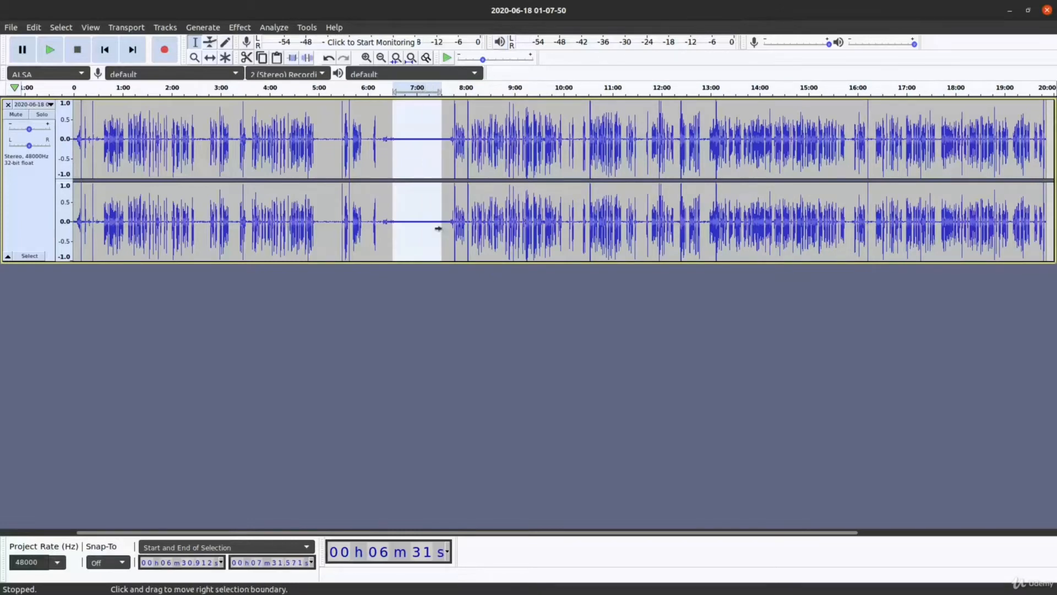
{"action": "left_click", "coordinate": [540, 338]}
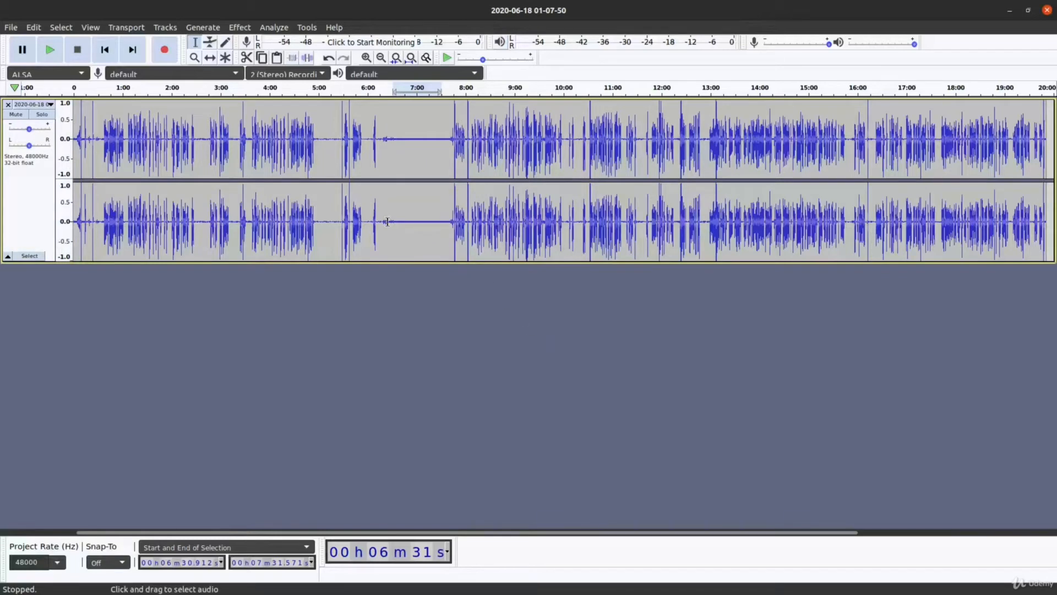
{"action": "left_click_drag", "start_coordinate": [390, 214], "coordinate": [439, 218]}
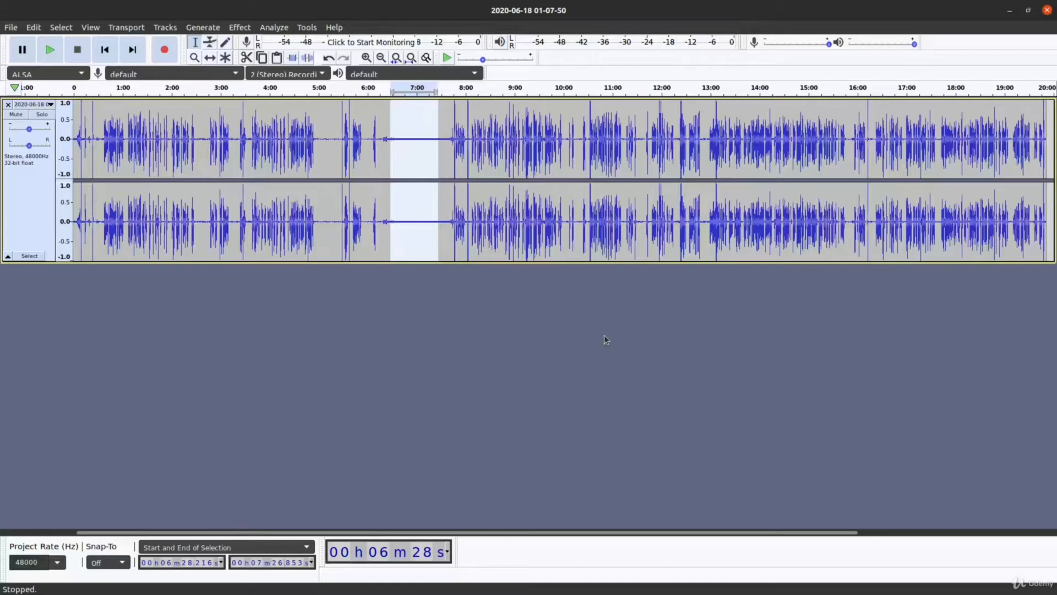
{"action": "left_click", "coordinate": [556, 357]}
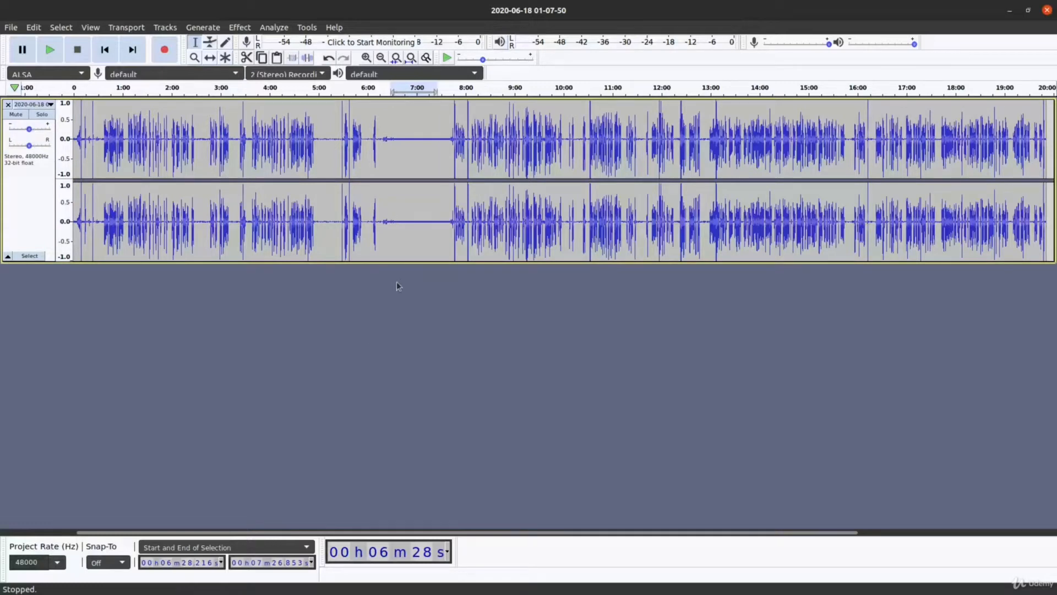
- Capture a new noise profile from the already reduced quiet stretch between about 6:38 and 7:25
{"action": "left_click", "coordinate": [398, 222]}
{"action": "left_click_drag", "start_coordinate": [398, 222], "coordinate": [435, 222]}
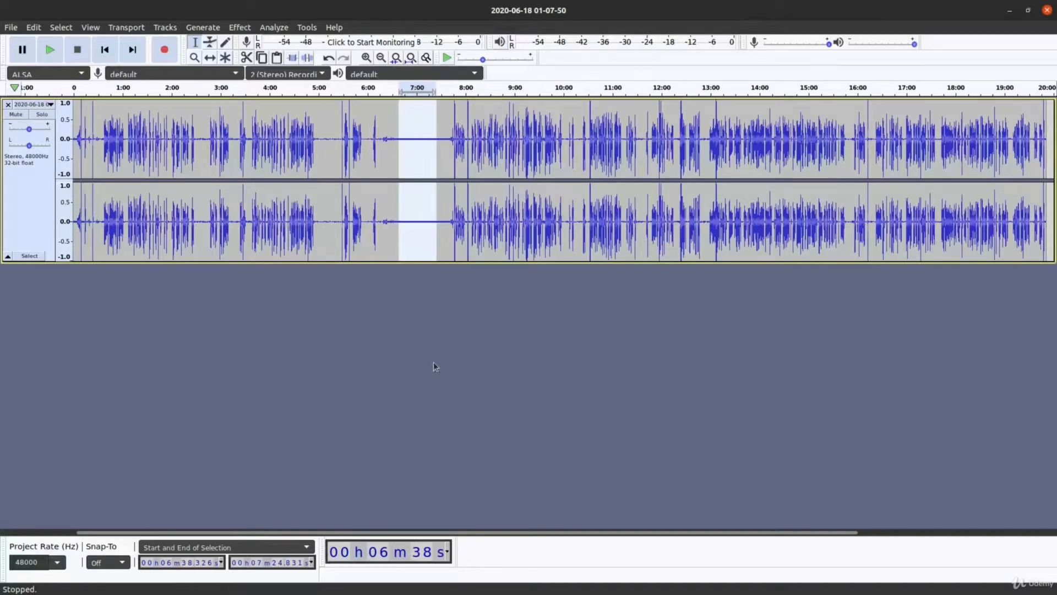
{"action": "left_click", "coordinate": [239, 27]}
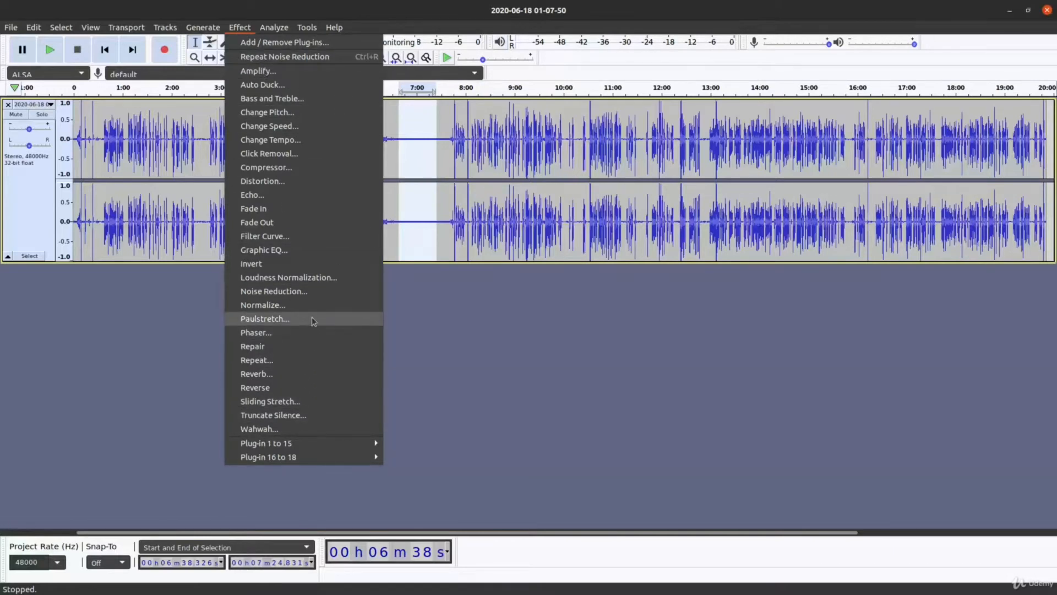
{"action": "left_click", "coordinate": [309, 291]}
{"action": "left_click_drag", "start_coordinate": [573, 205], "coordinate": [552, 286]}
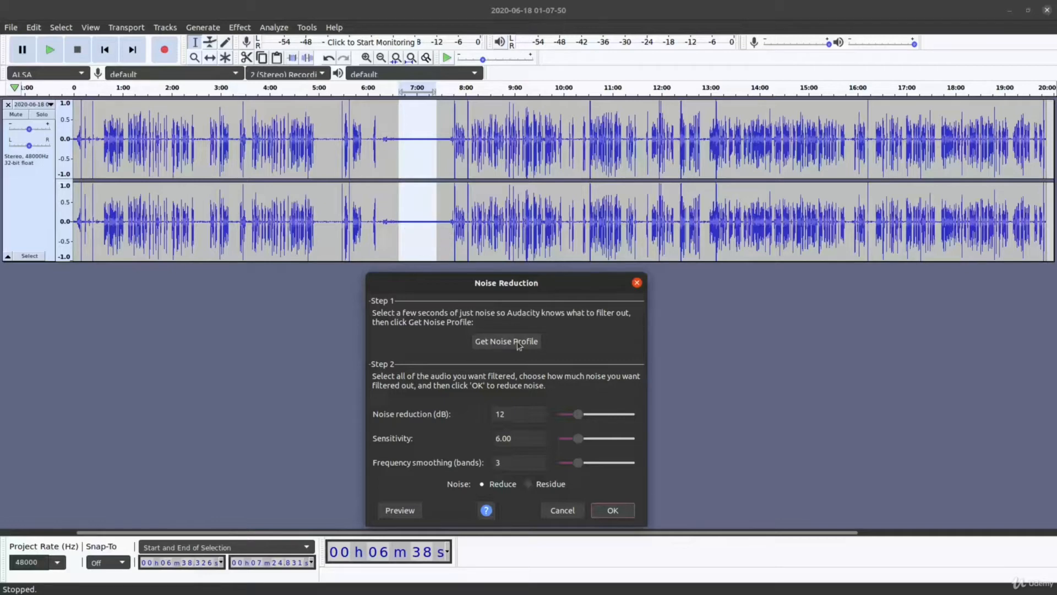
{"action": "left_click", "coordinate": [536, 346]}
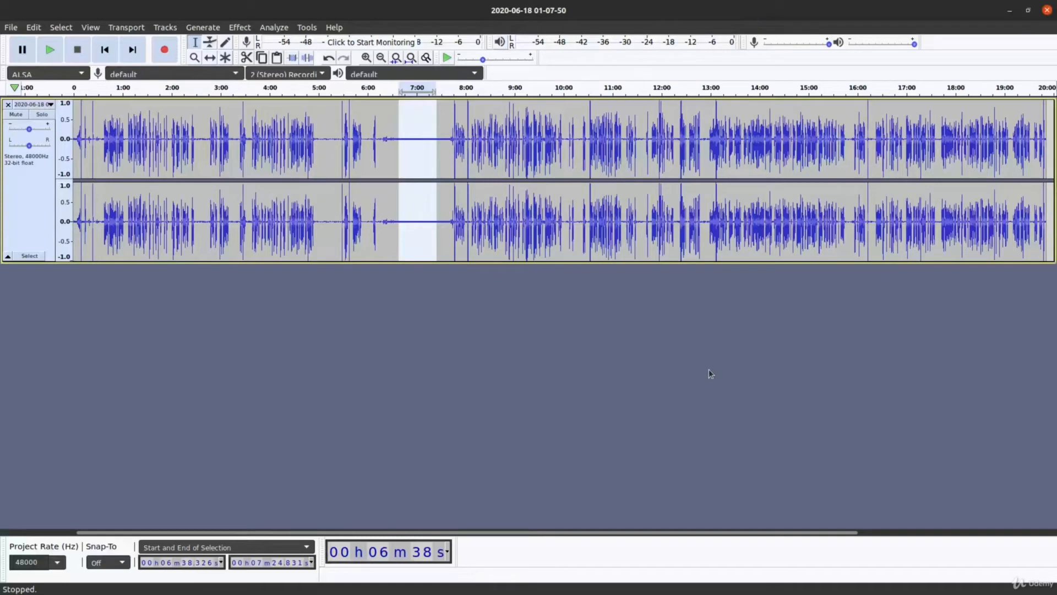
- Repeat Noise Reduction on the whole track with the newly captured profile
{"action": "key", "text": "ctrl+a"}
{"action": "left_click", "coordinate": [239, 28]}
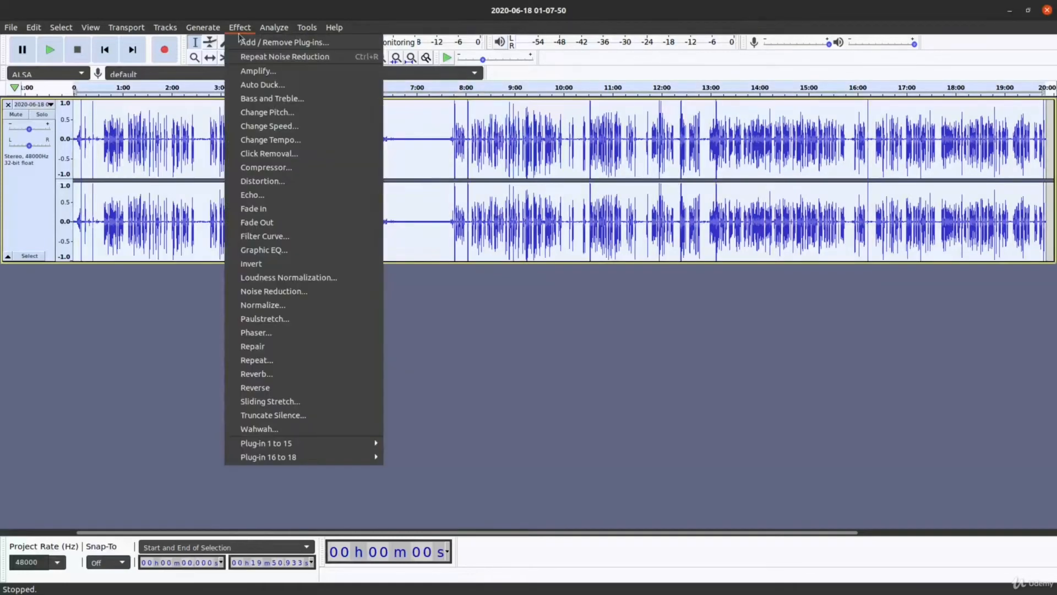
{"action": "left_click", "coordinate": [338, 58]}
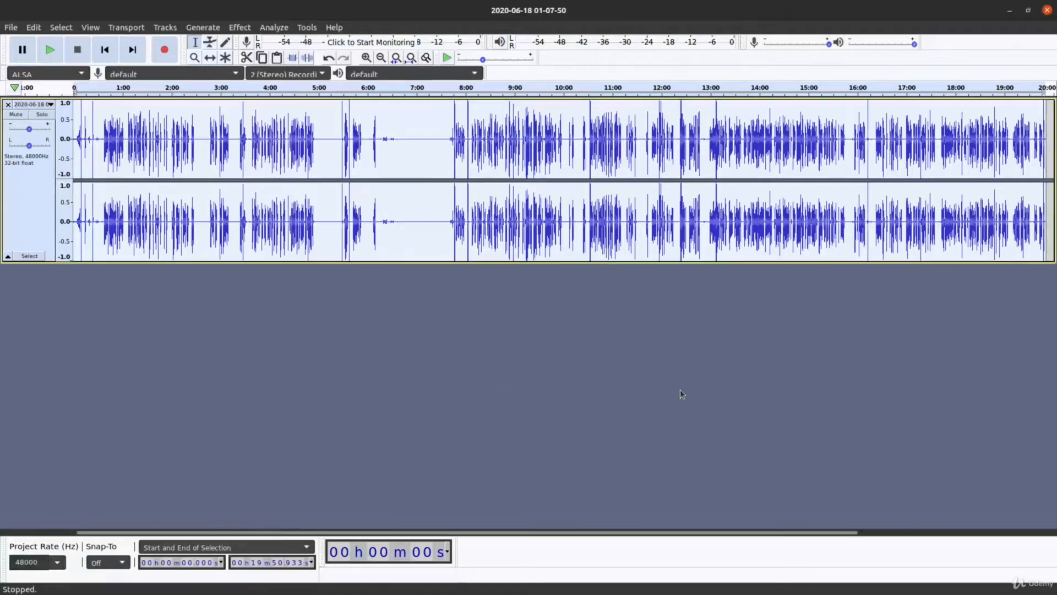
{"action": "left_click_drag", "start_coordinate": [403, 144], "coordinate": [443, 146]}
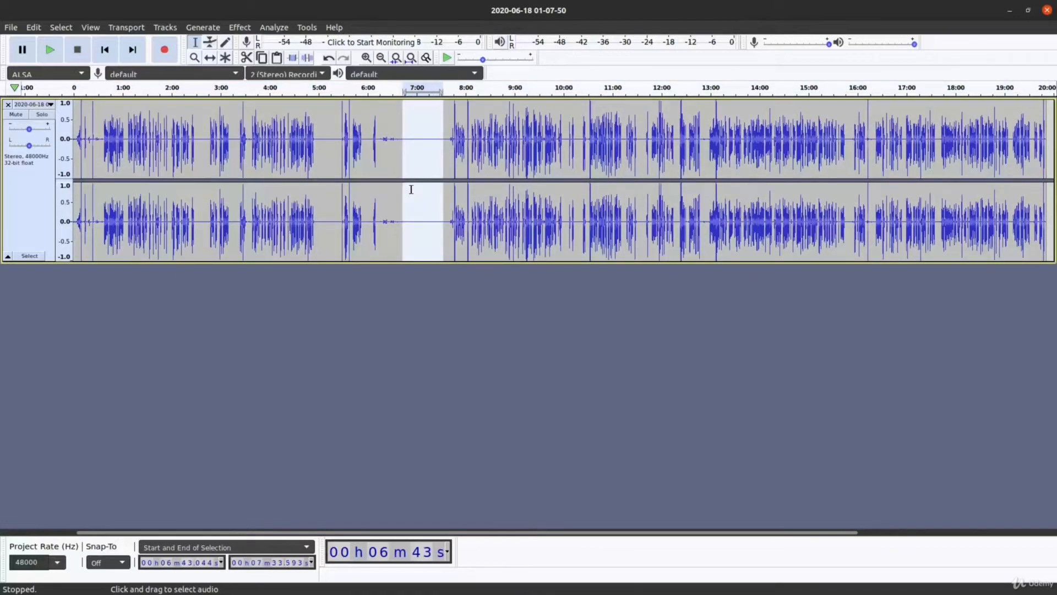
{"action": "left_click", "coordinate": [407, 221]}
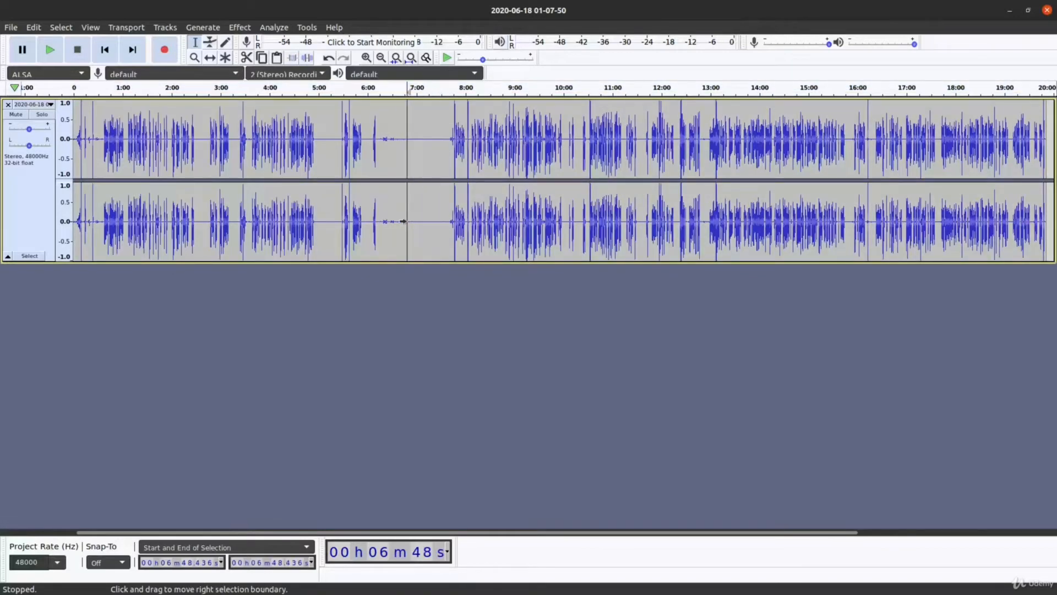
{"action": "left_click", "coordinate": [92, 142]}
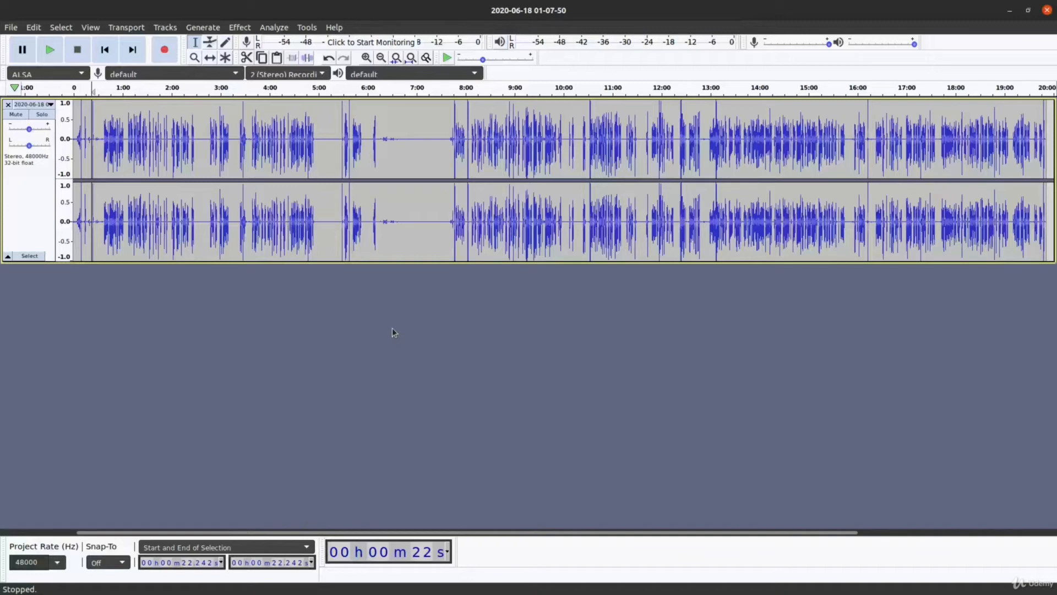
{"action": "left_click", "coordinate": [240, 27]}
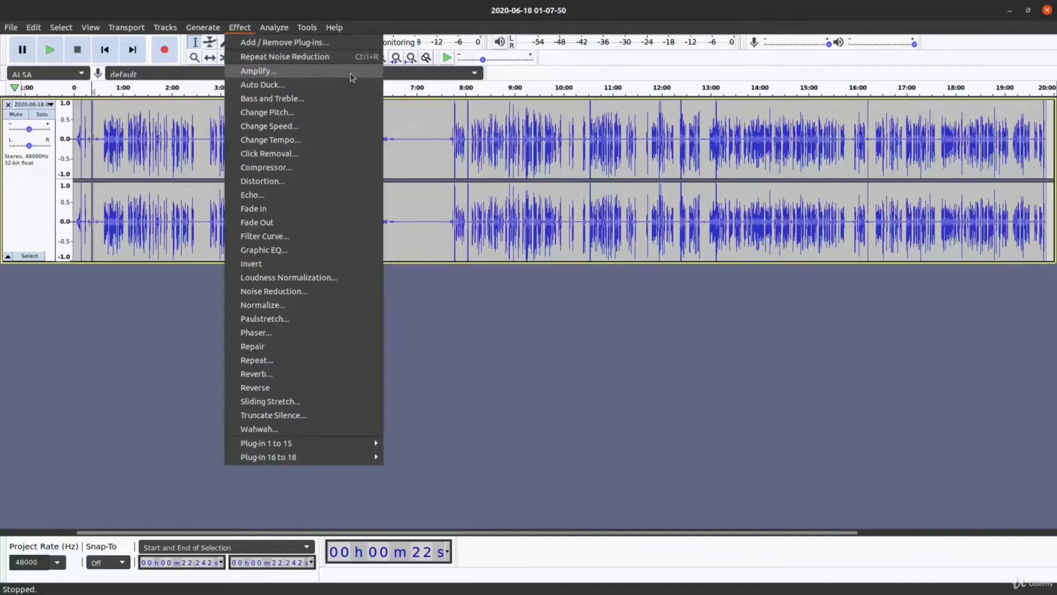
{"action": "left_click", "coordinate": [524, 368]}
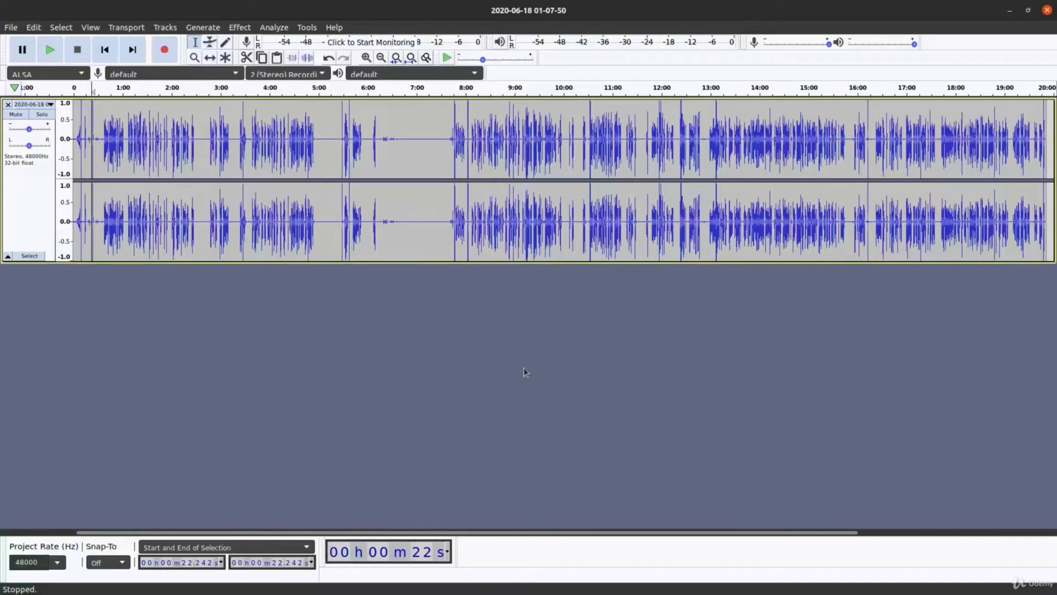
- Amplify the entire track by -0.556 dB for a new peak amplitude of 0.0 dB, with clipping allowed
{"action": "key", "text": "ctrl+a"}
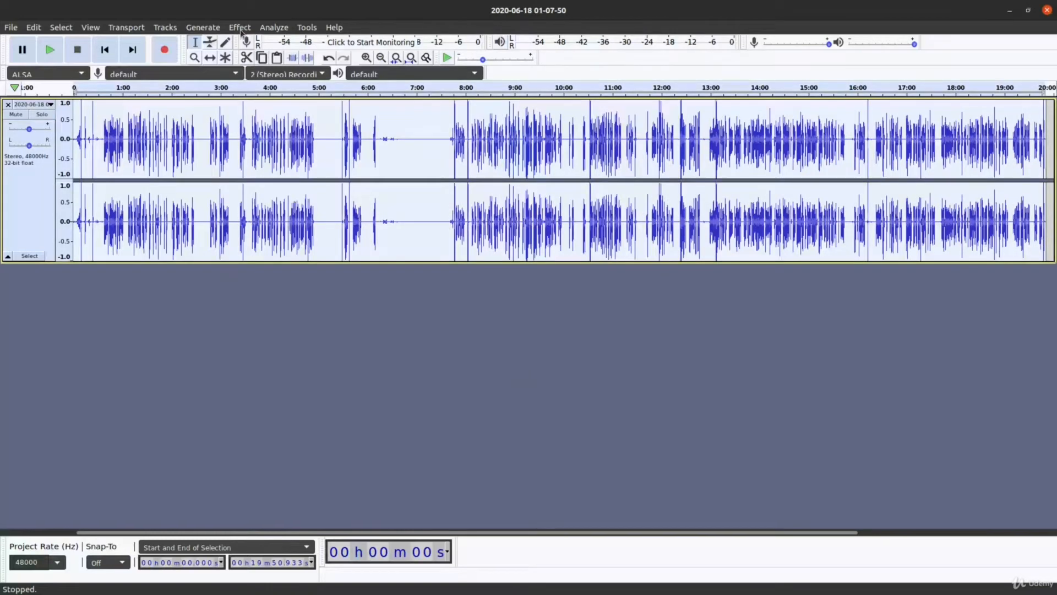
{"action": "left_click", "coordinate": [240, 28]}
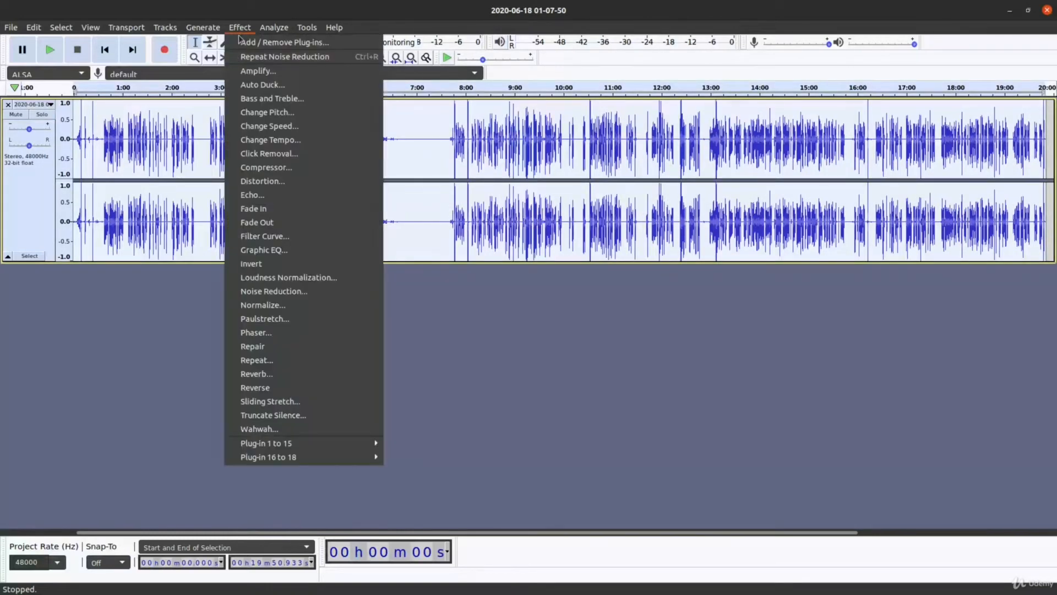
{"action": "left_click", "coordinate": [310, 72]}
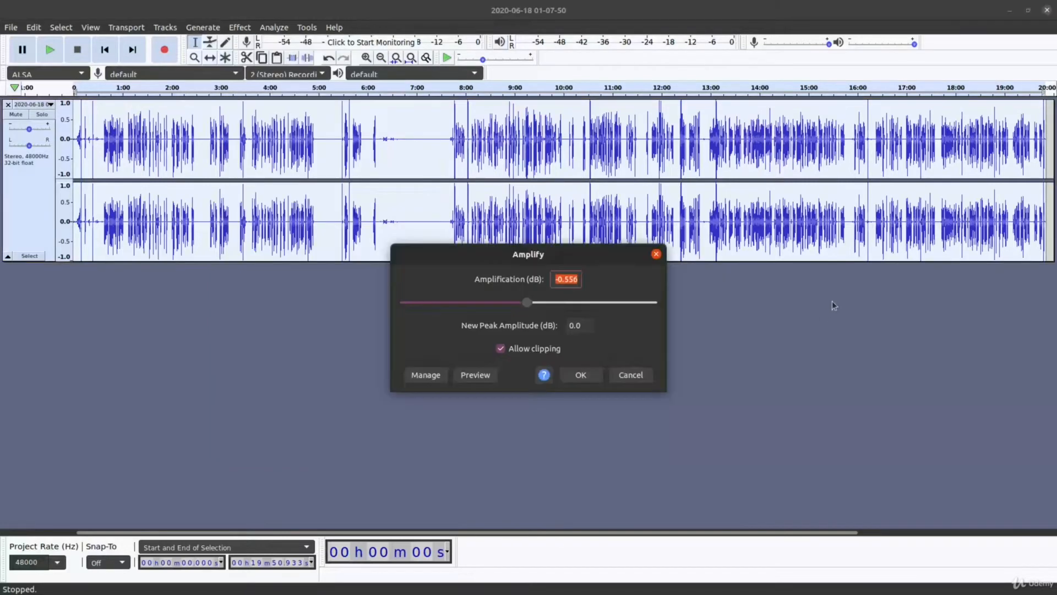
{"action": "left_click", "coordinate": [556, 280]}
{"action": "left_click_drag", "start_coordinate": [557, 280], "coordinate": [582, 286]}
{"action": "left_click", "coordinate": [578, 280]}
{"action": "left_click_drag", "start_coordinate": [578, 279], "coordinate": [550, 280]}
{"action": "left_click", "coordinate": [579, 282]}
{"action": "left_click_drag", "start_coordinate": [578, 282], "coordinate": [552, 281]}
{"action": "left_click", "coordinate": [578, 279]}
{"action": "left_click", "coordinate": [582, 377]}
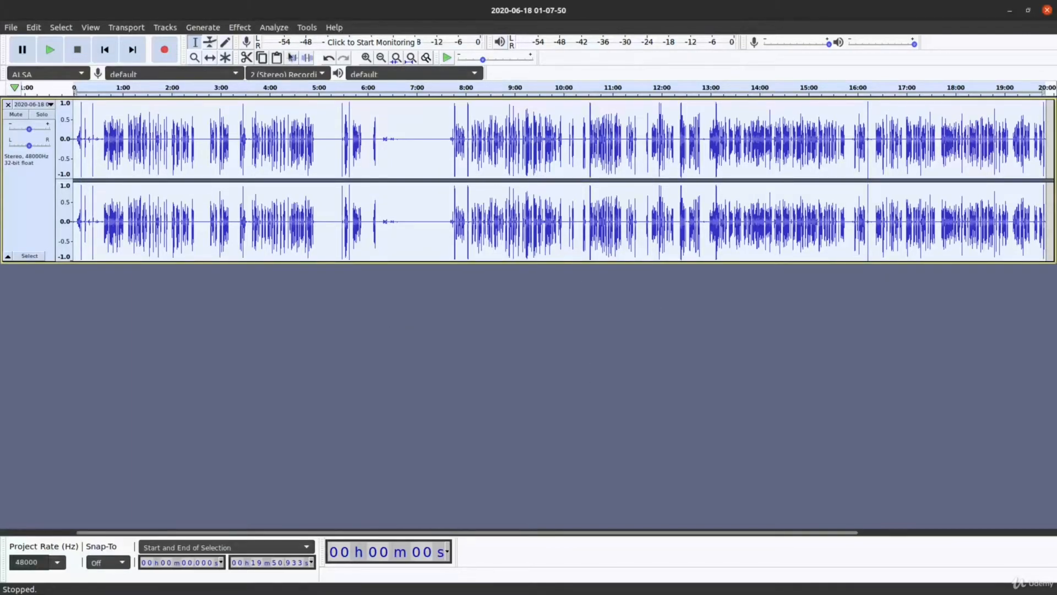
- Try amplifying the whole track by about 20 dB, switching the Allow clipping option off and on again
{"action": "left_click", "coordinate": [250, 145]}
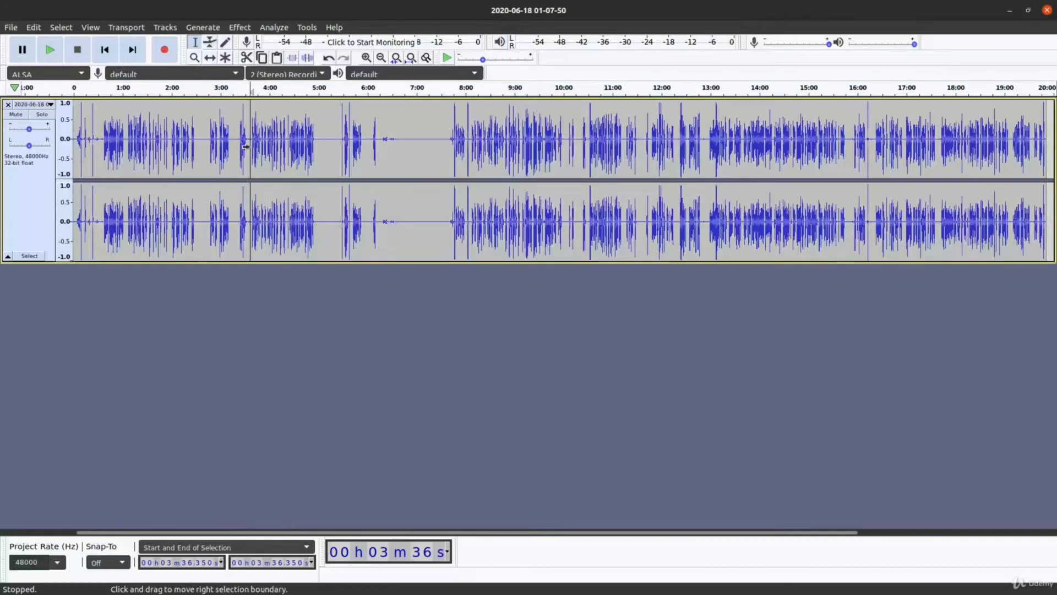
{"action": "left_click", "coordinate": [239, 29]}
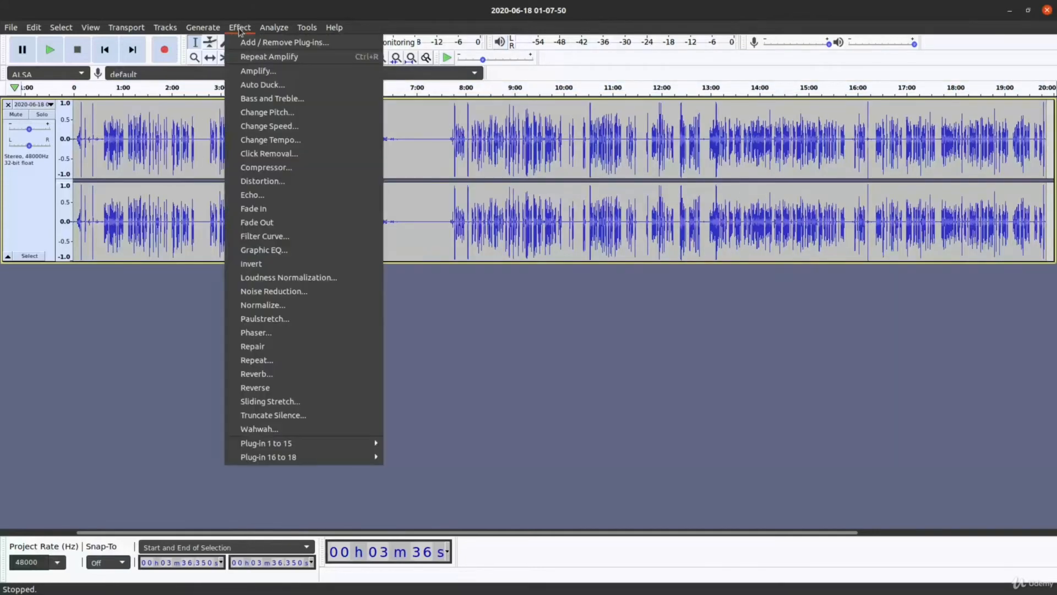
{"action": "left_click", "coordinate": [247, 69]}
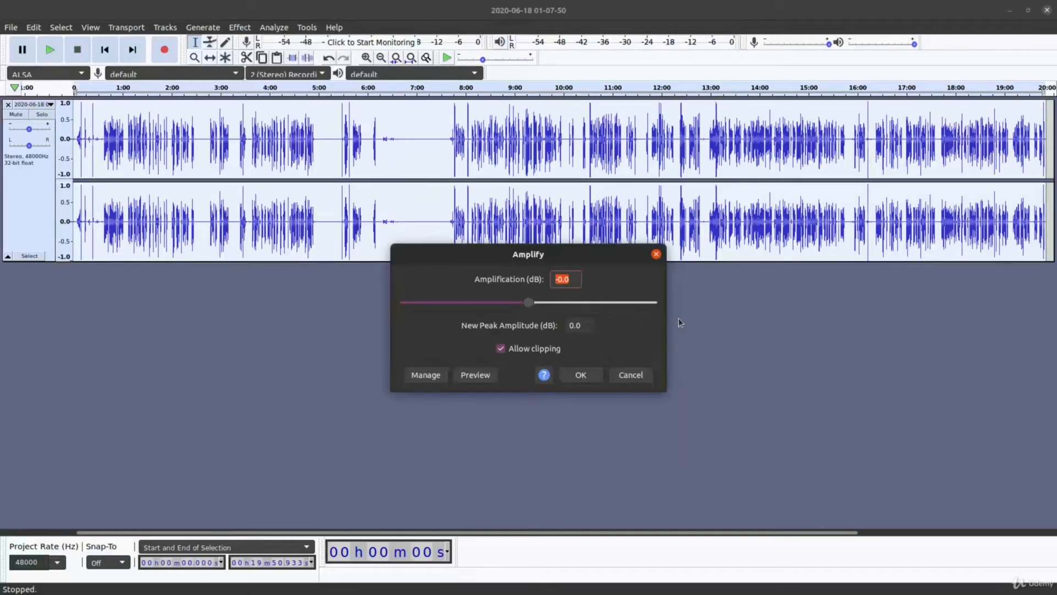
{"action": "left_click", "coordinate": [573, 281]}
{"action": "left_click_drag", "start_coordinate": [529, 302], "coordinate": [579, 318]}
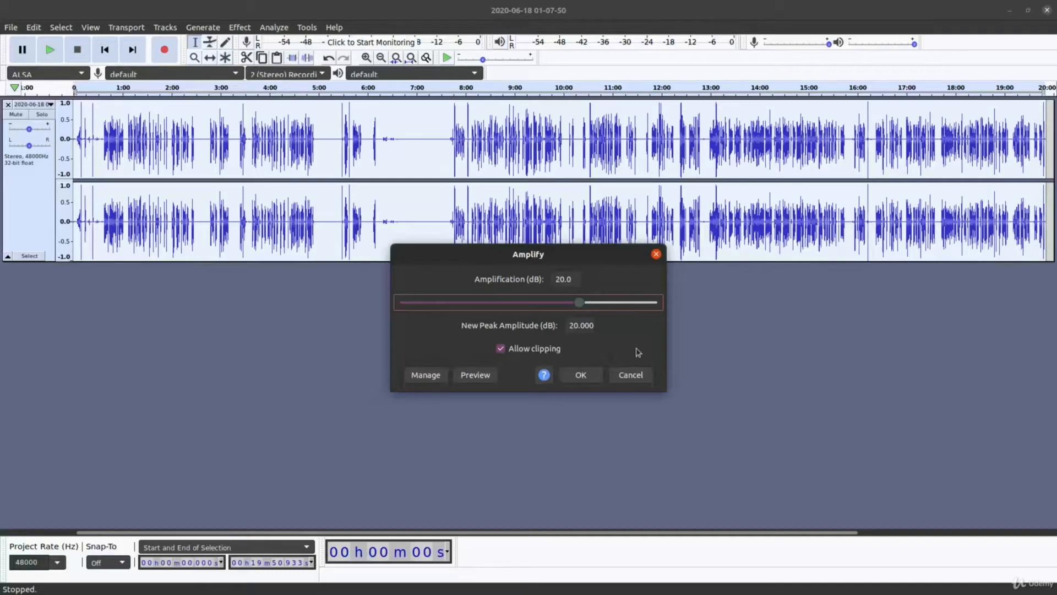
{"action": "left_click", "coordinate": [500, 349]}
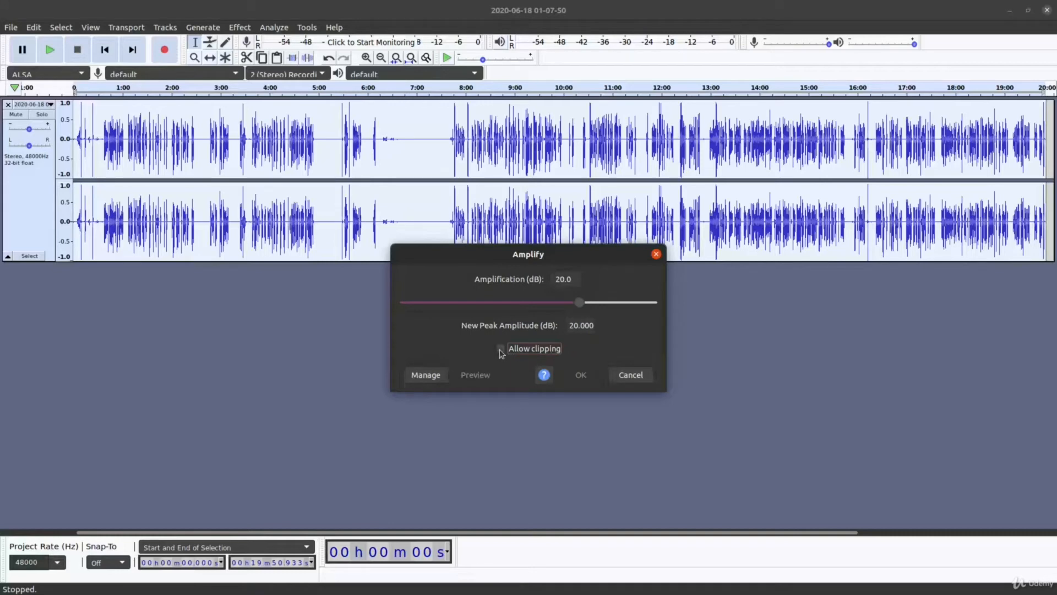
{"action": "left_click", "coordinate": [500, 350]}
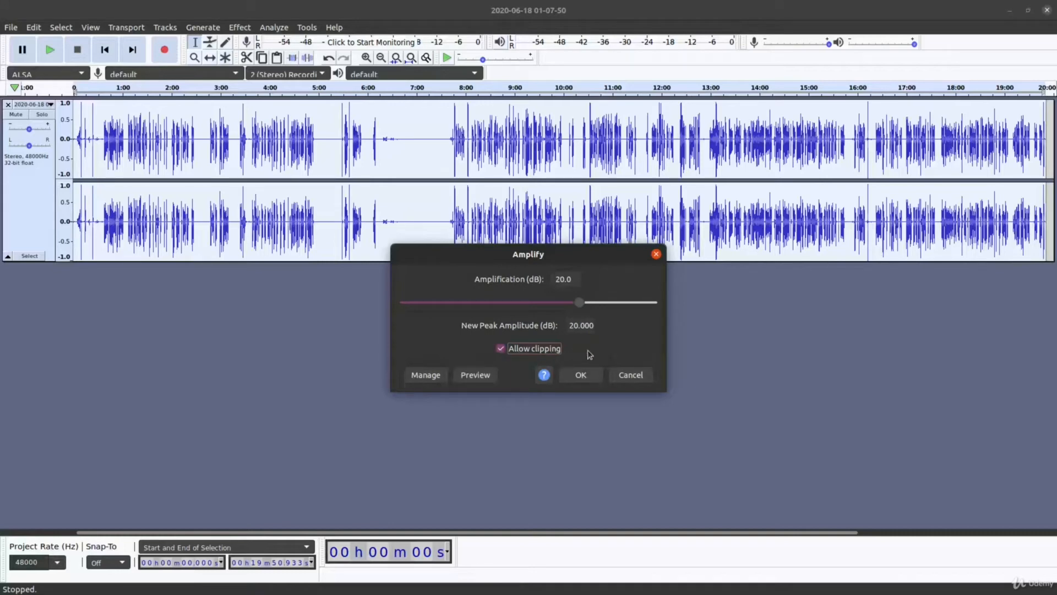
{"action": "mouse_move", "coordinate": [580, 306]}
{"action": "left_mouse_down"}
{"action": "mouse_move", "coordinate": [521, 313]}
{"action": "mouse_move", "coordinate": [580, 310]}
{"action": "left_mouse_up"}
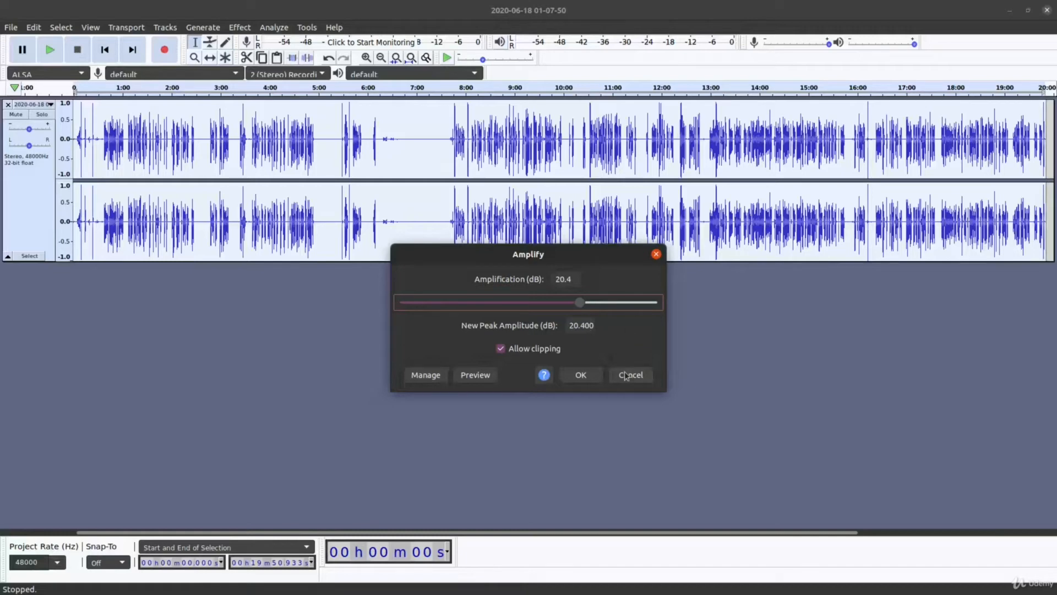
- Try an amplification of 33.5 dB with Allow clipping off and on, and cancel the Amplify effect
{"action": "left_click", "coordinate": [511, 348]}
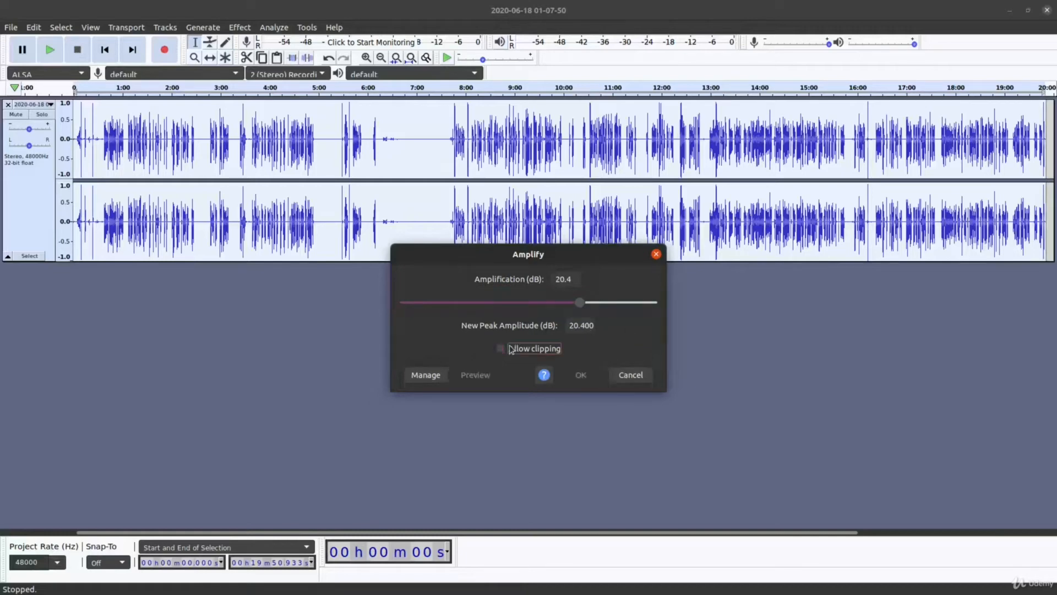
{"action": "left_click_drag", "start_coordinate": [575, 305], "coordinate": [609, 306]}
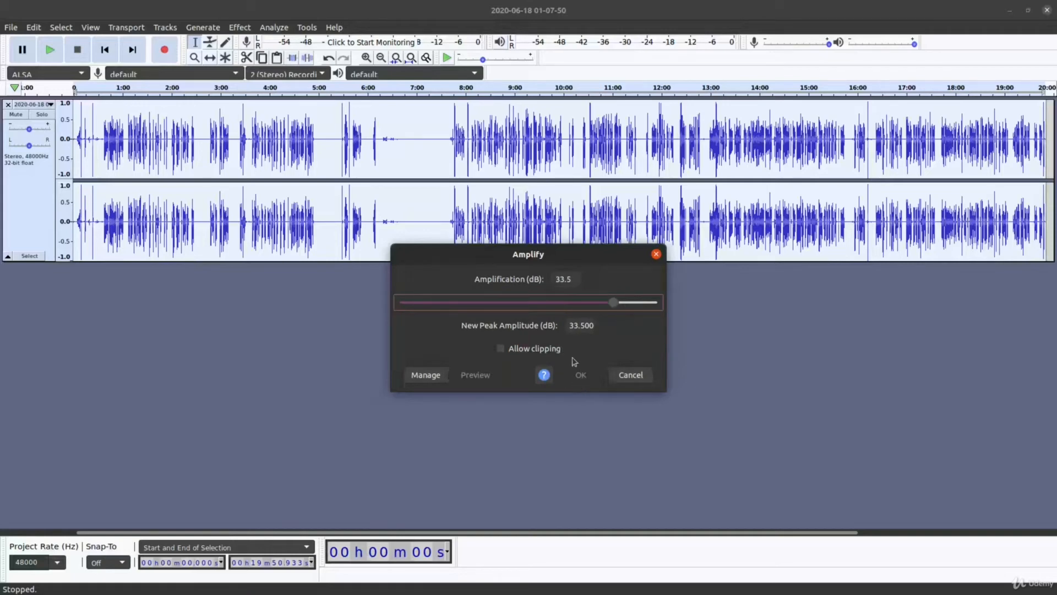
{"action": "left_click", "coordinate": [501, 349]}
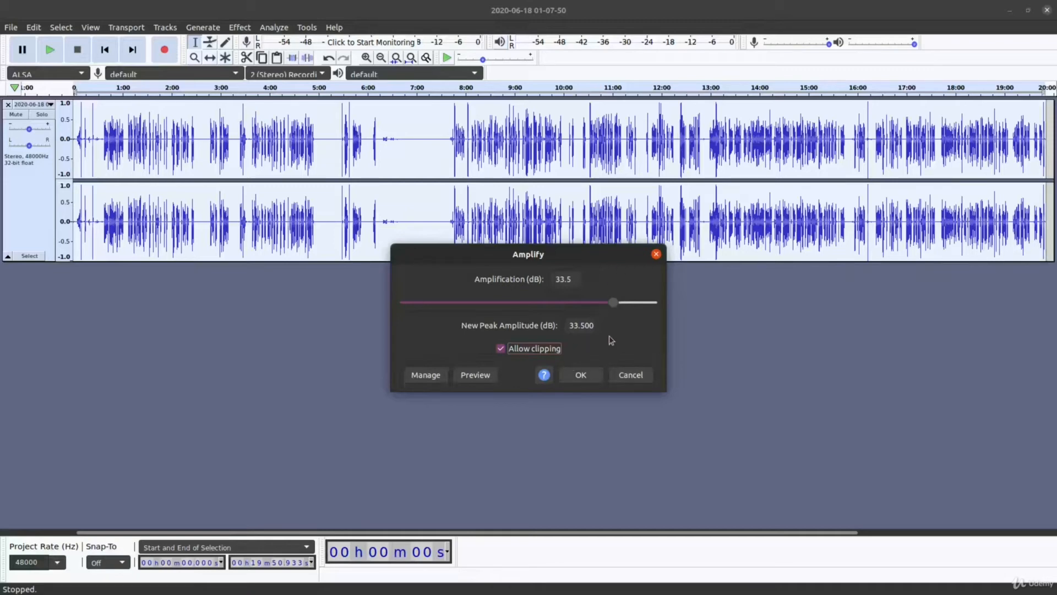
{"action": "left_click_drag", "start_coordinate": [620, 305], "coordinate": [532, 310]}
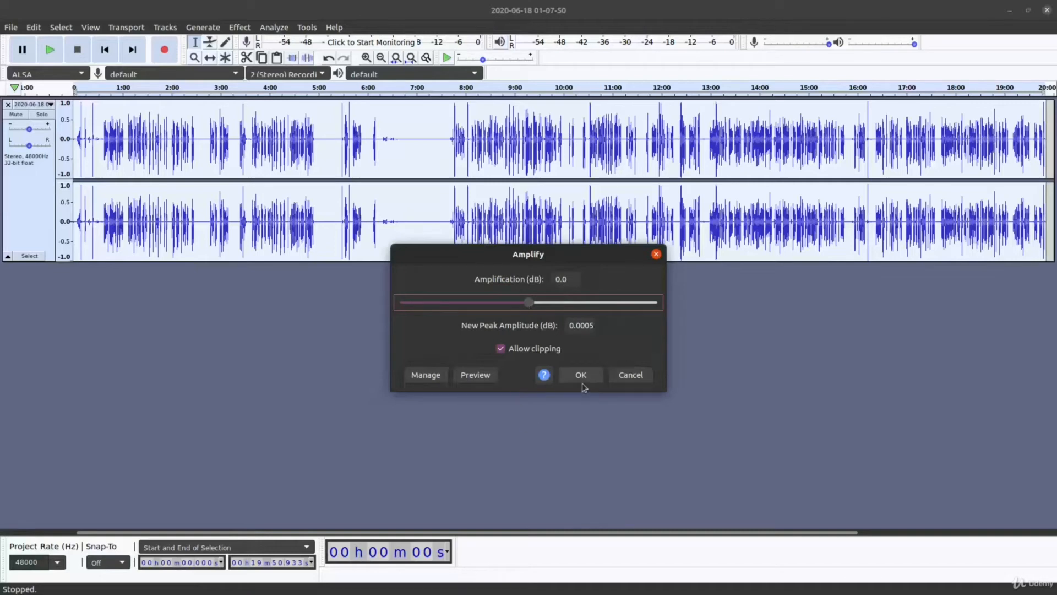
{"action": "left_click", "coordinate": [629, 379]}
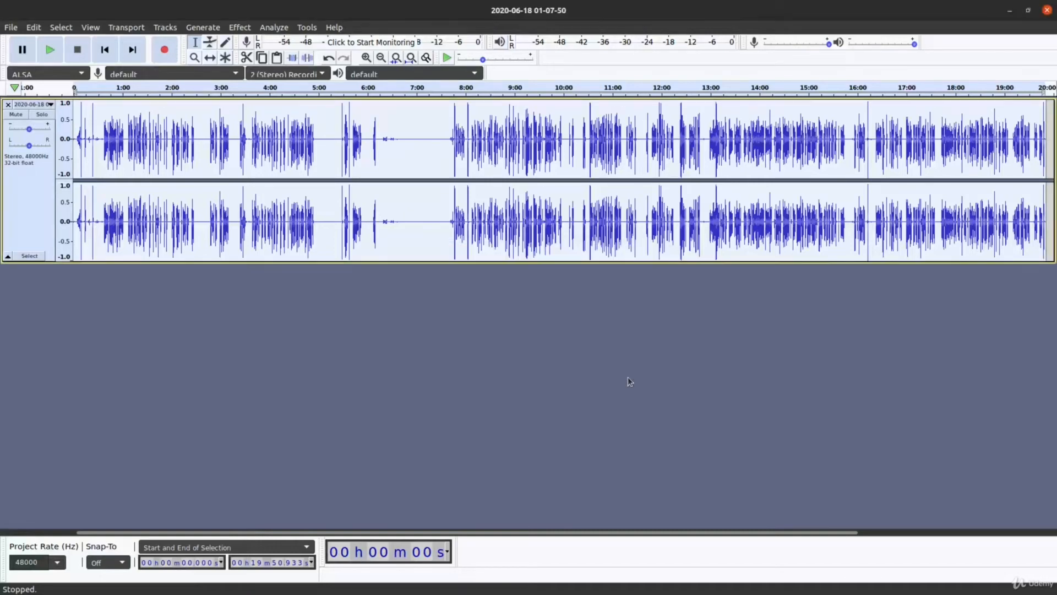
{"action": "left_click", "coordinate": [366, 346]}
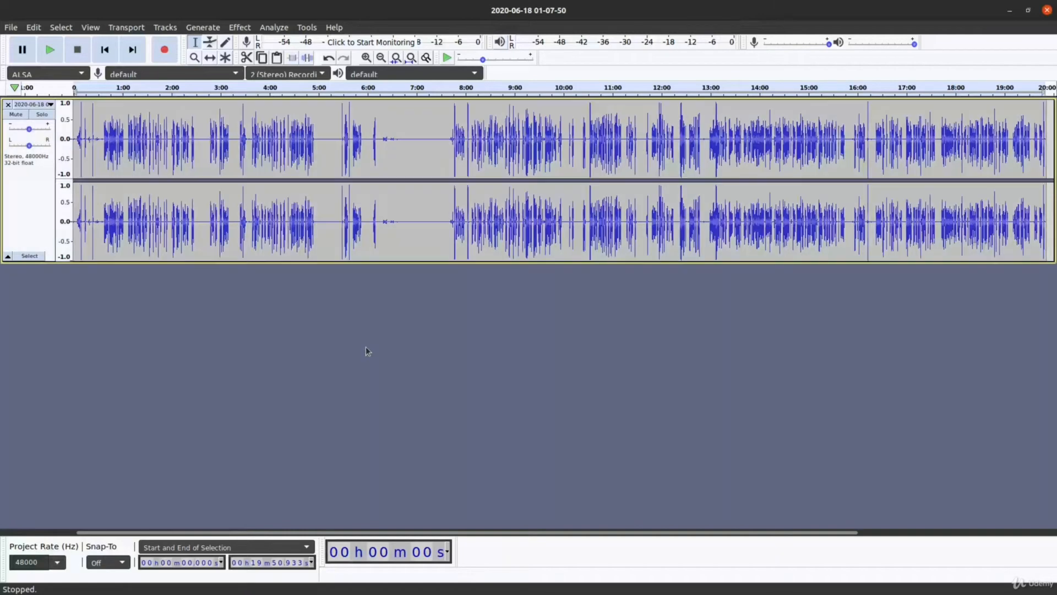
{"action": "left_click", "coordinate": [406, 148]}
{"action": "left_click_drag", "start_coordinate": [406, 148], "coordinate": [438, 153]}
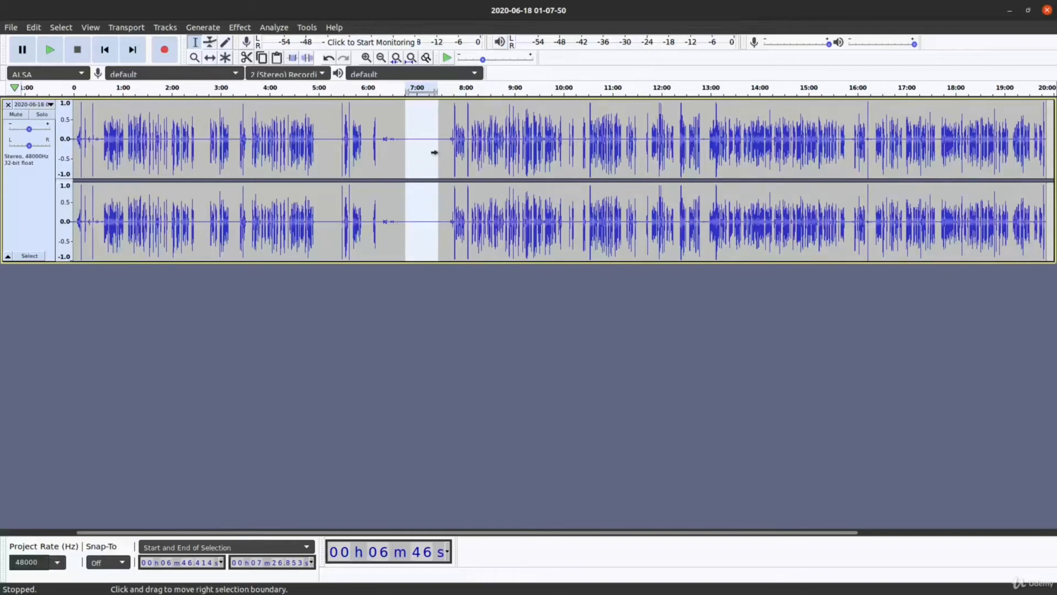
{"action": "left_click", "coordinate": [443, 358]}
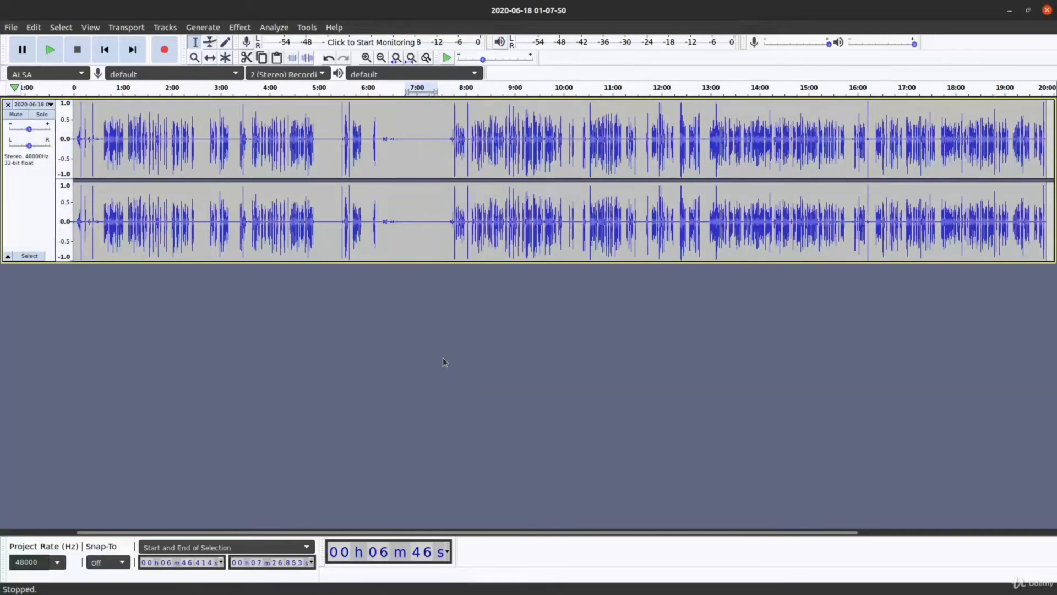
{"action": "left_click", "coordinate": [241, 28]}
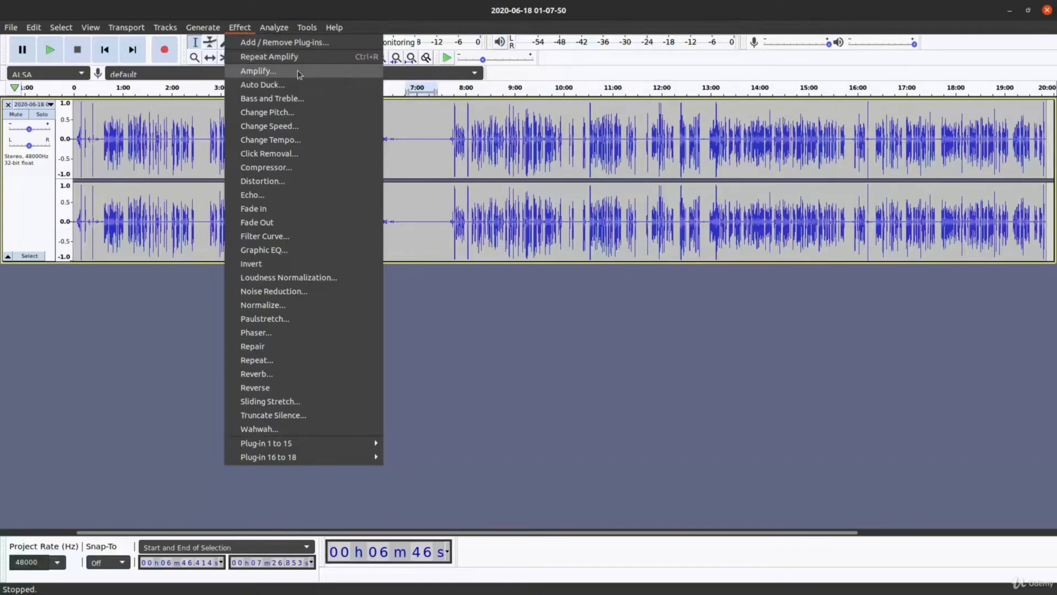
{"action": "left_click", "coordinate": [454, 362]}
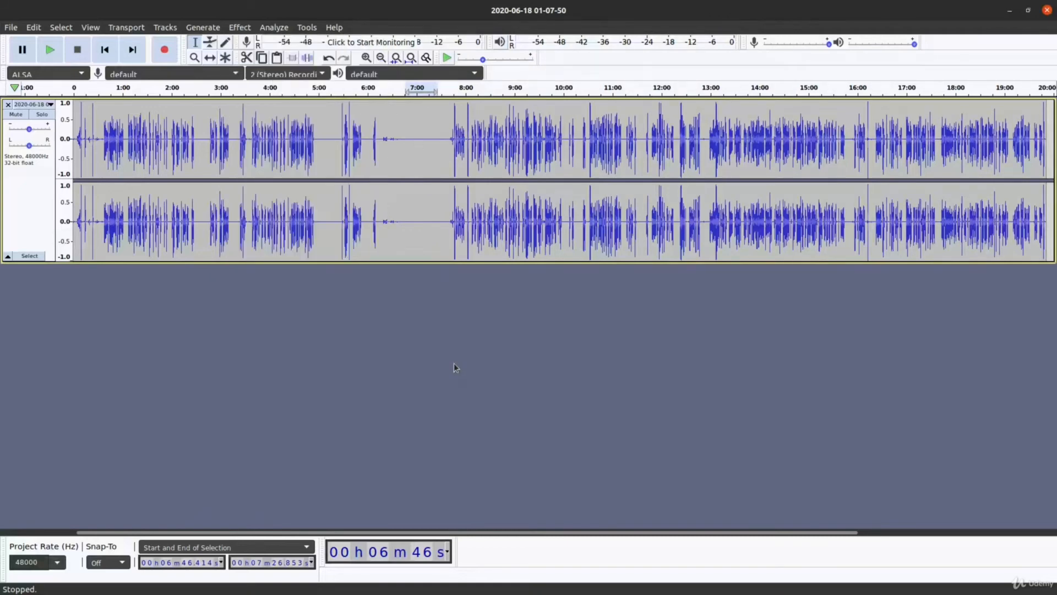
- Open the WAV export dialog for the cleaned audio and close it without saving
{"action": "left_click", "coordinate": [5, 28]}
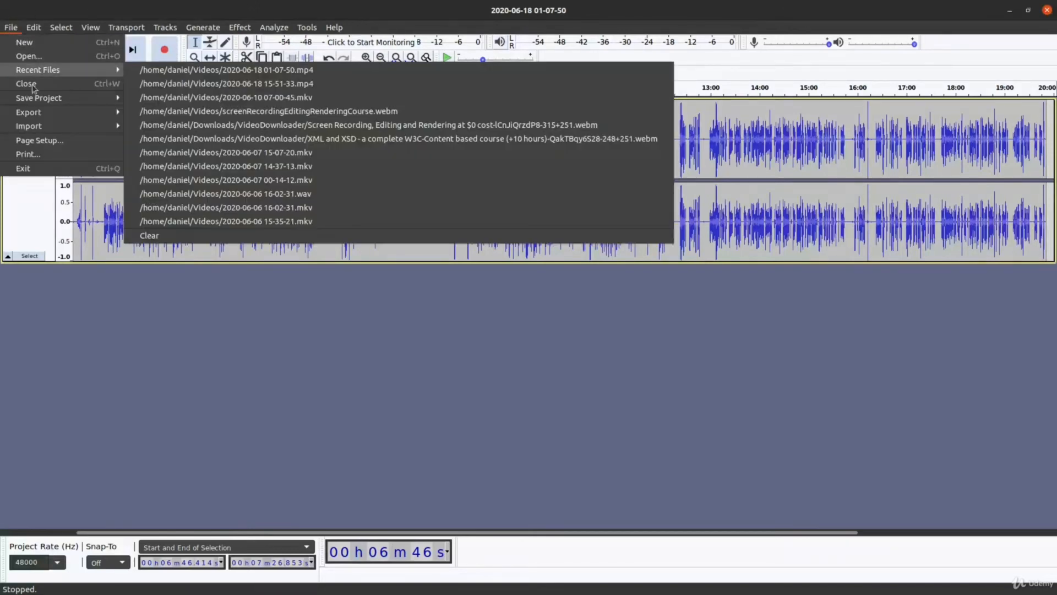
{"action": "mouse_move", "coordinate": [32, 114]}
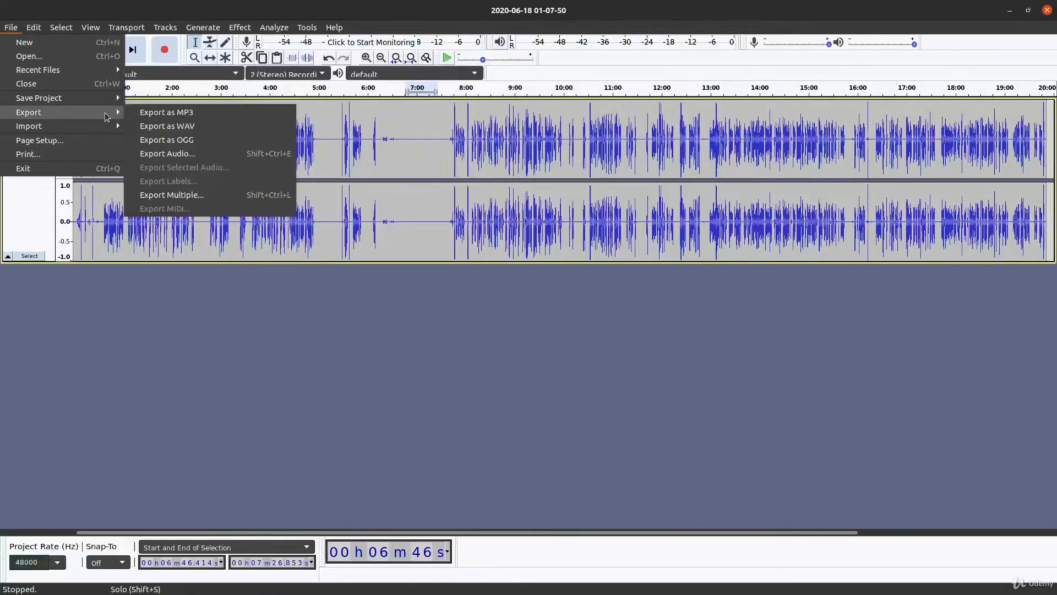
{"action": "left_click", "coordinate": [216, 128]}
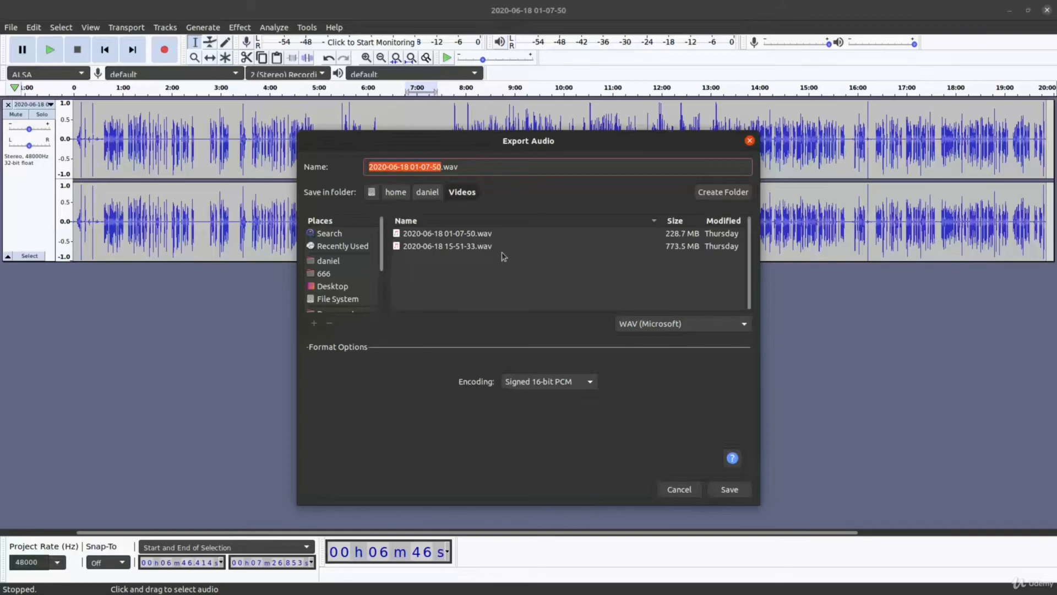
{"action": "left_click", "coordinate": [750, 142]}
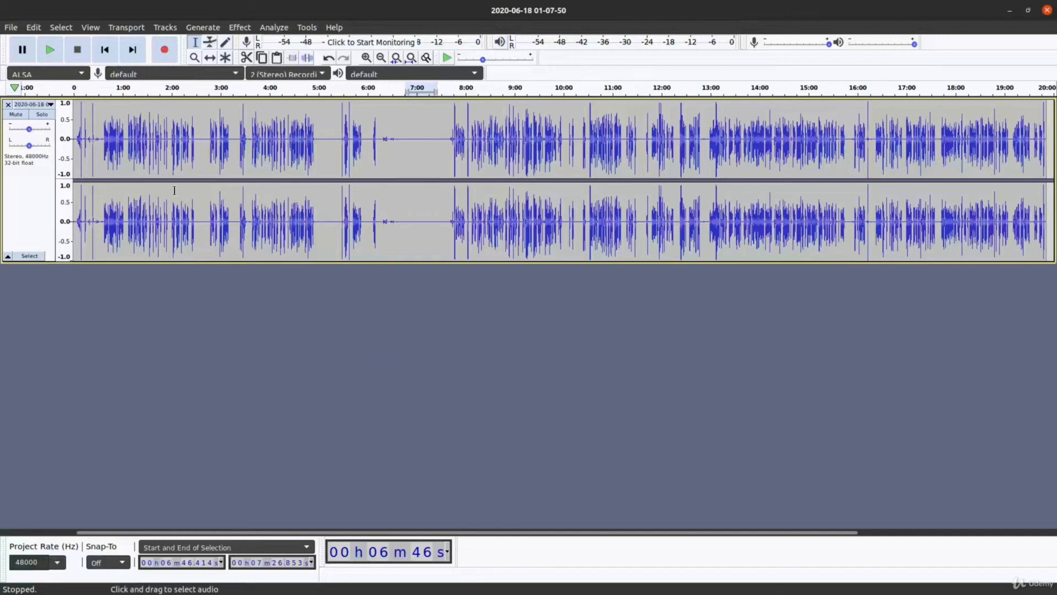
{"action": "left_click", "coordinate": [8, 28]}
{"action": "mouse_move", "coordinate": [55, 70]}
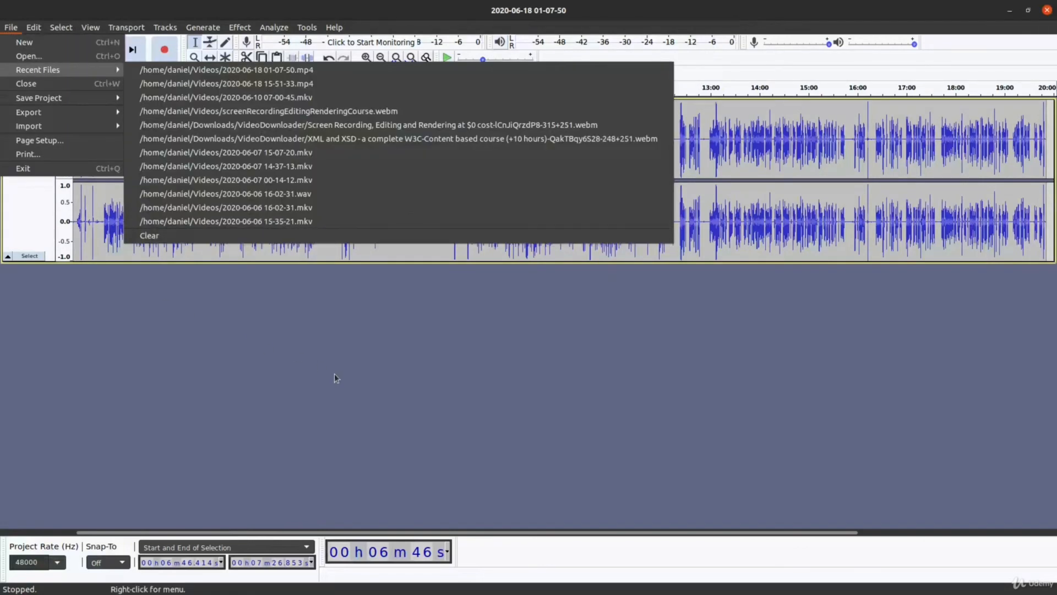
{"action": "left_click", "coordinate": [335, 373]}
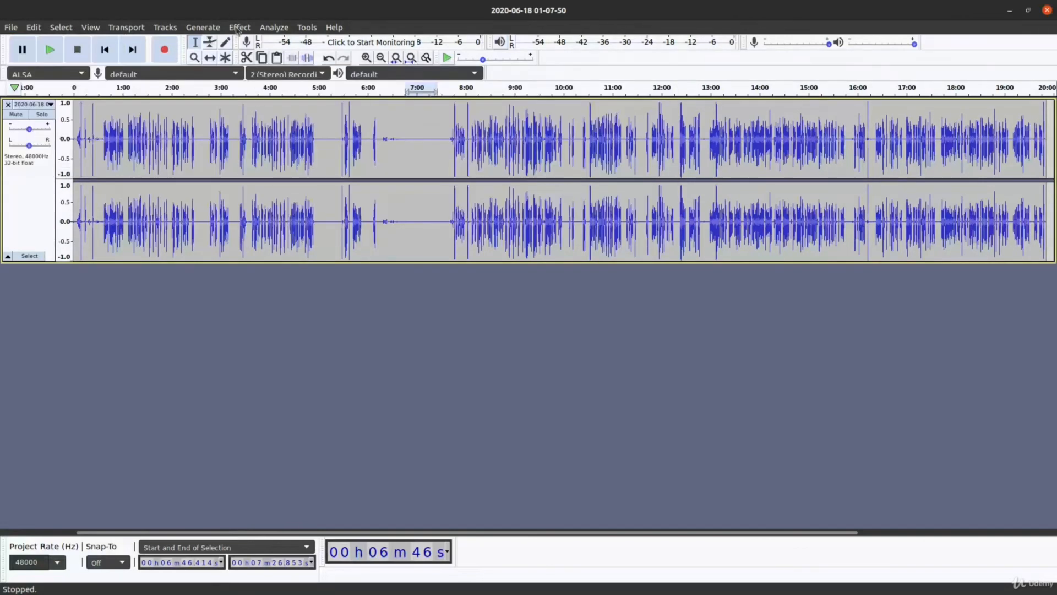
{"action": "left_click", "coordinate": [237, 28]}
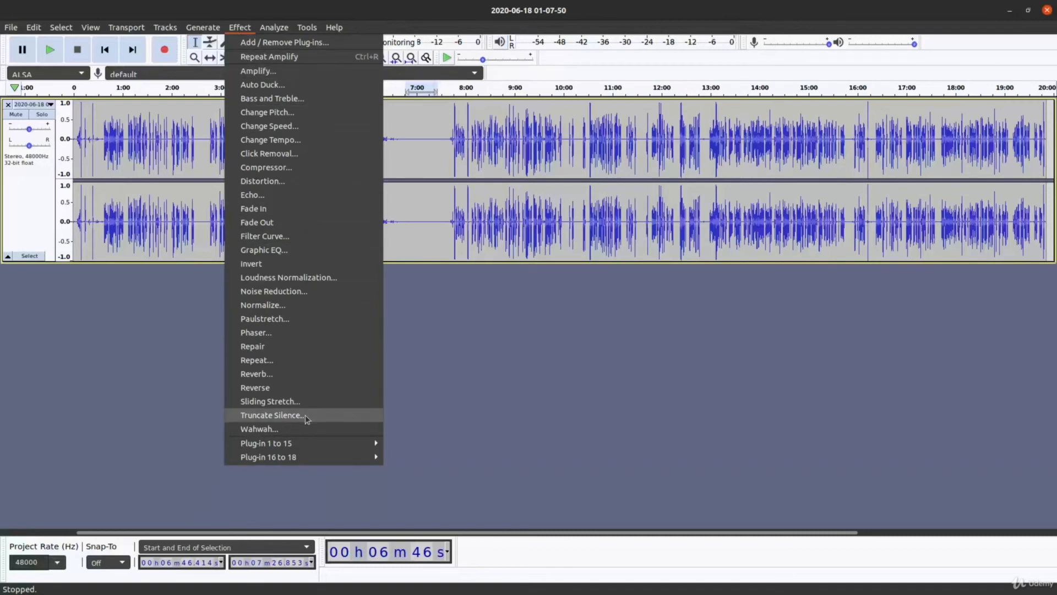
{"action": "mouse_move", "coordinate": [309, 457]}
{"action": "mouse_move", "coordinate": [419, 457]}
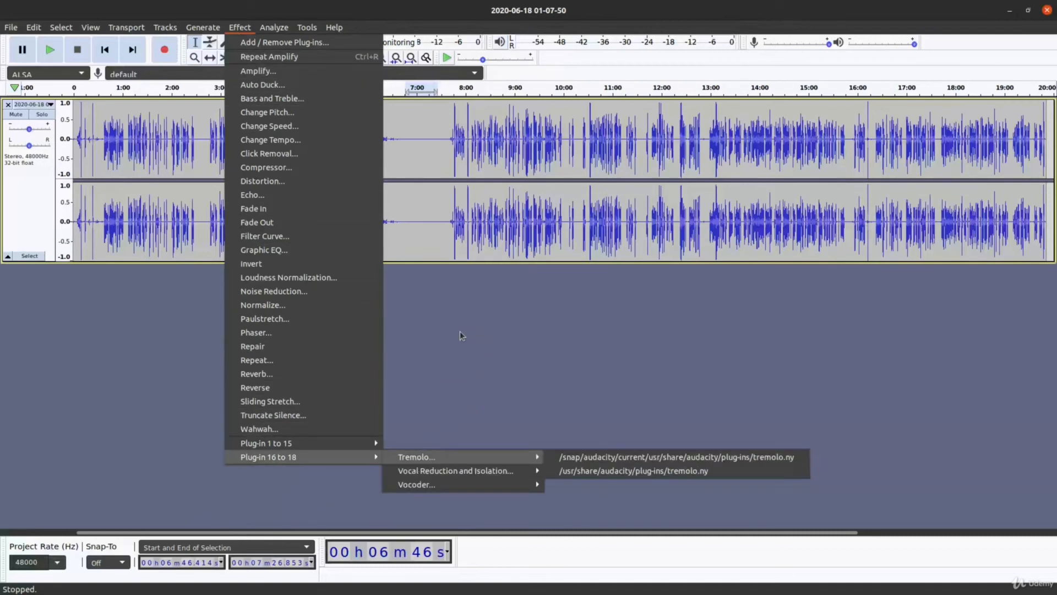
{"action": "left_click", "coordinate": [445, 346]}
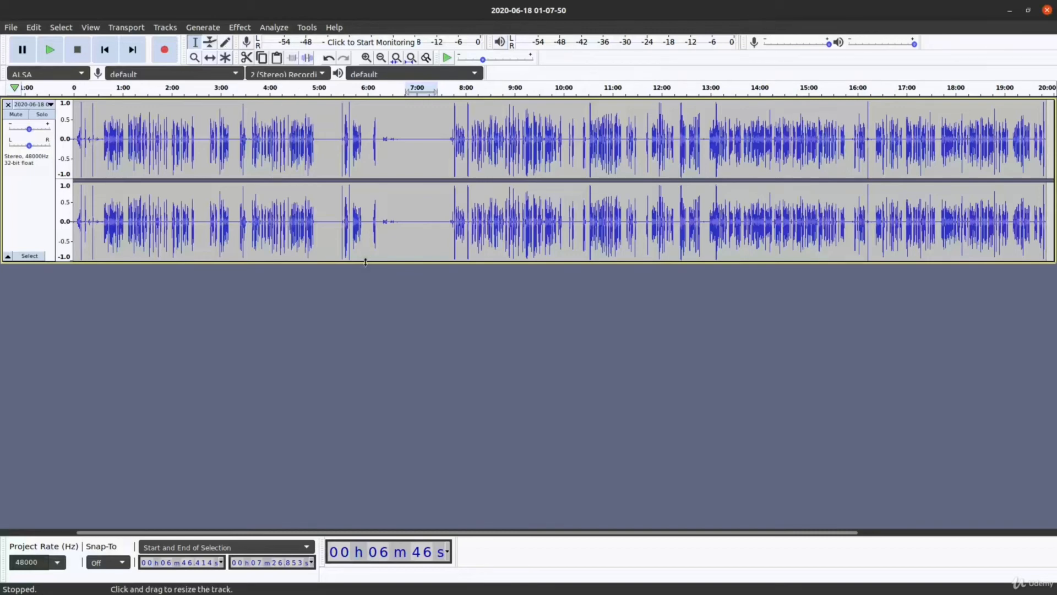
- Try deleting the silent stretch from about 6:40 to 7:29 on the stereo track, and undo the deletion
{"action": "left_click", "coordinate": [400, 220]}
{"action": "left_click_drag", "start_coordinate": [400, 221], "coordinate": [445, 221]}
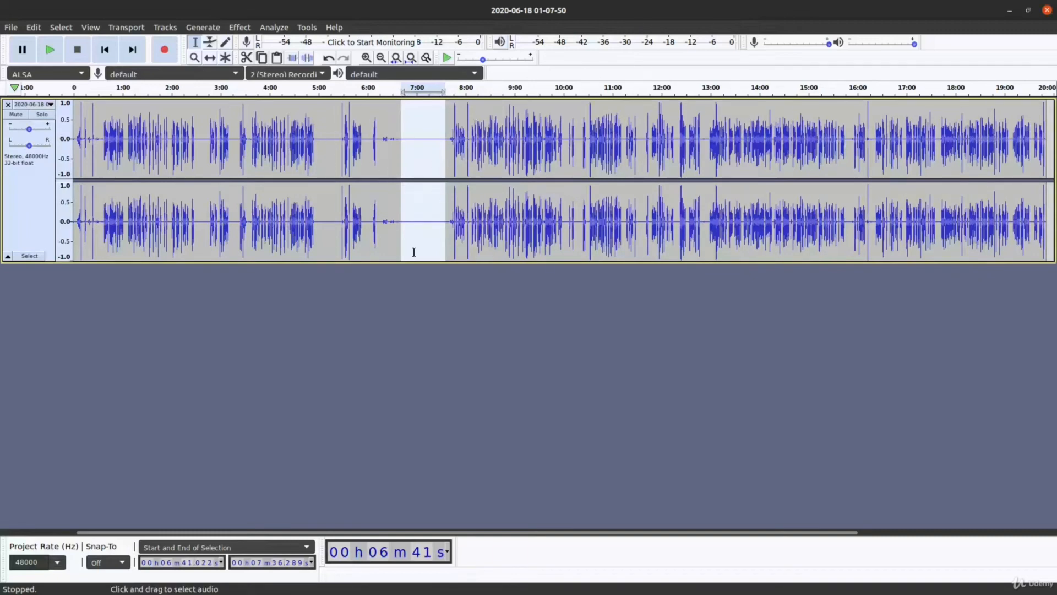
{"action": "left_click", "coordinate": [441, 312]}
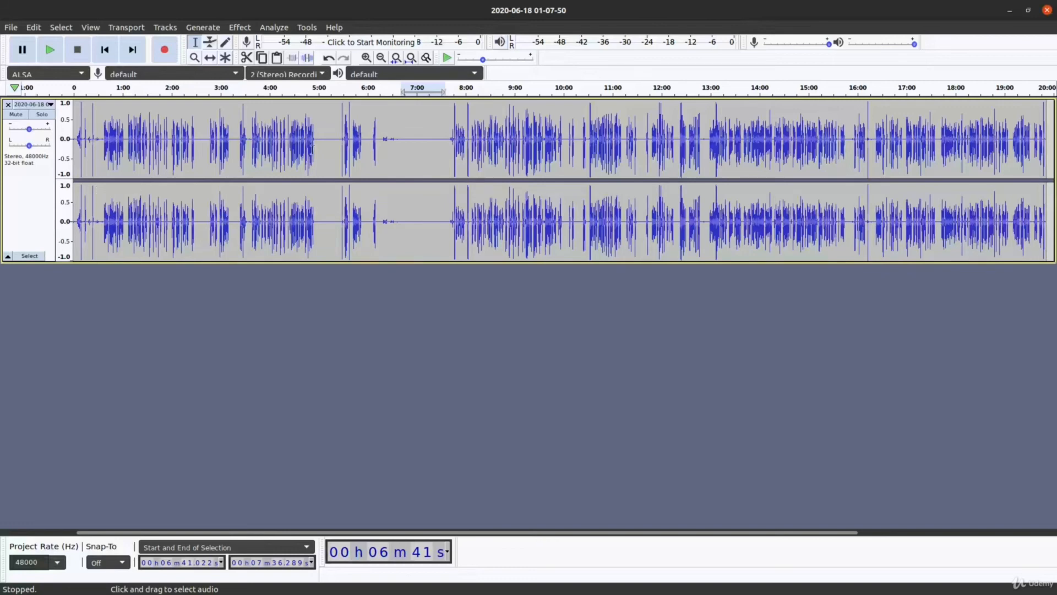
{"action": "left_click_drag", "start_coordinate": [400, 146], "coordinate": [440, 154]}
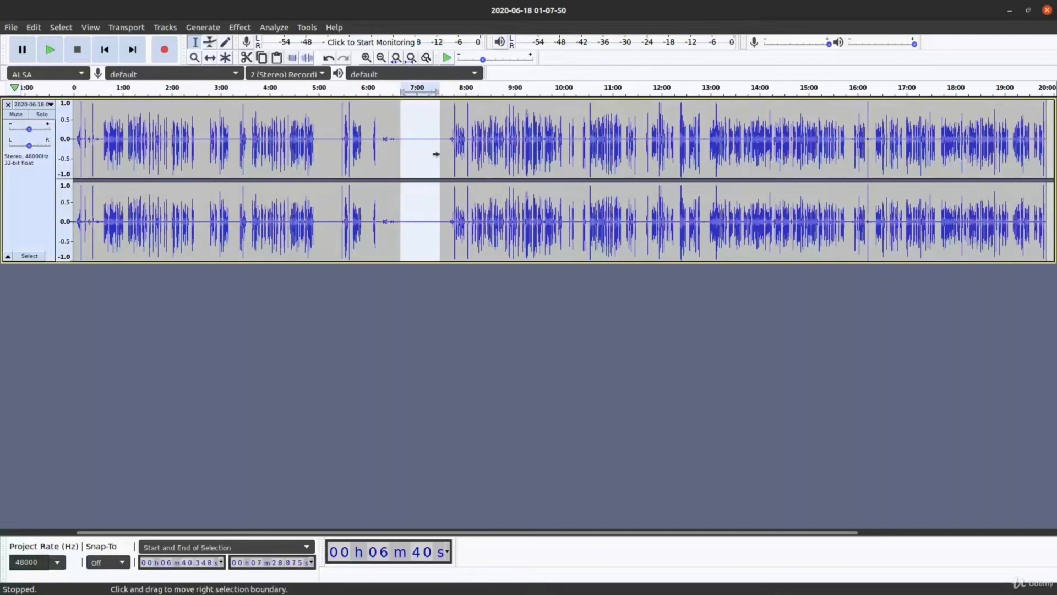
{"action": "key", "text": "Delete"}
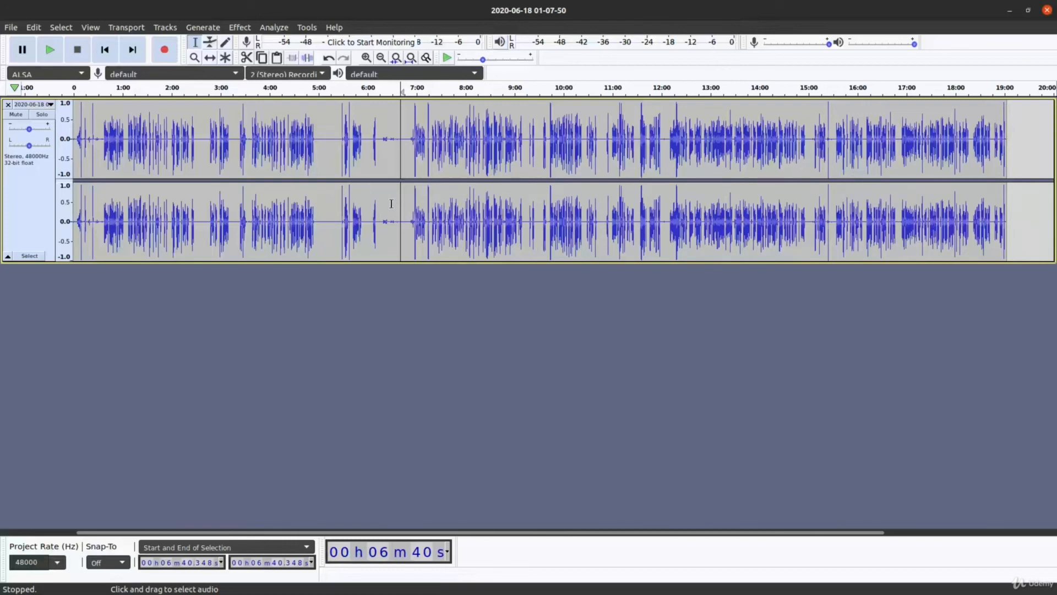
{"action": "key", "text": "ctrl+z"}
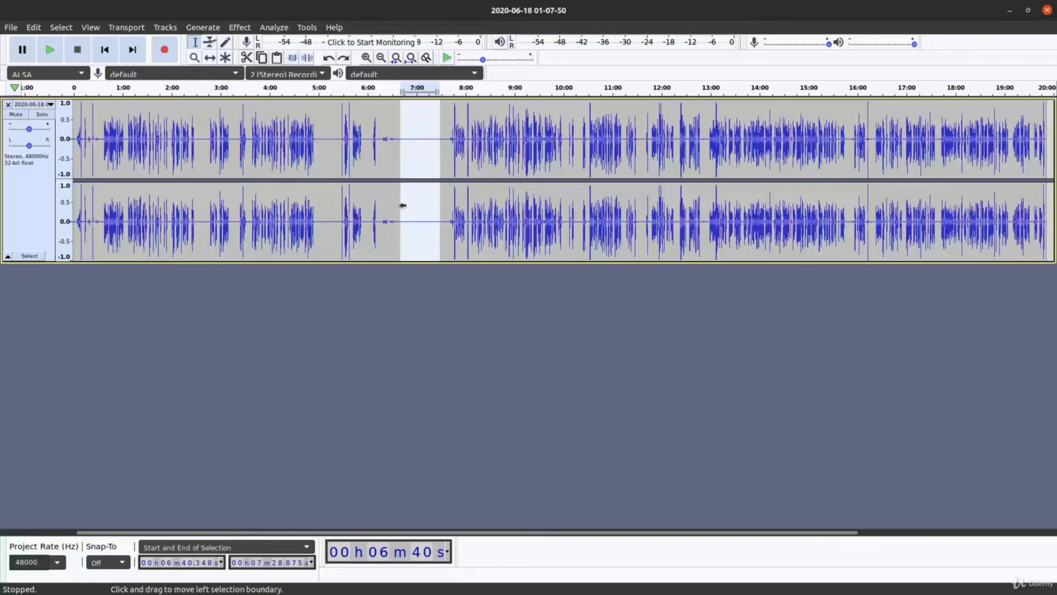
- Mark the silent stretch from about 6:39 to 7:36 as a time selection and clear the selection
{"action": "left_click", "coordinate": [408, 221]}
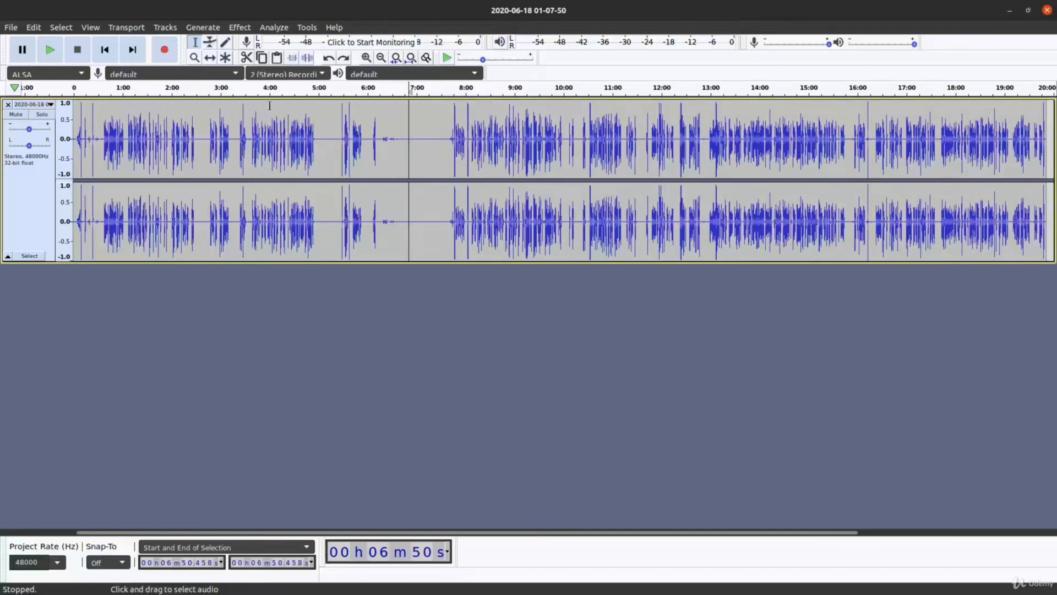
{"action": "left_click", "coordinate": [429, 143]}
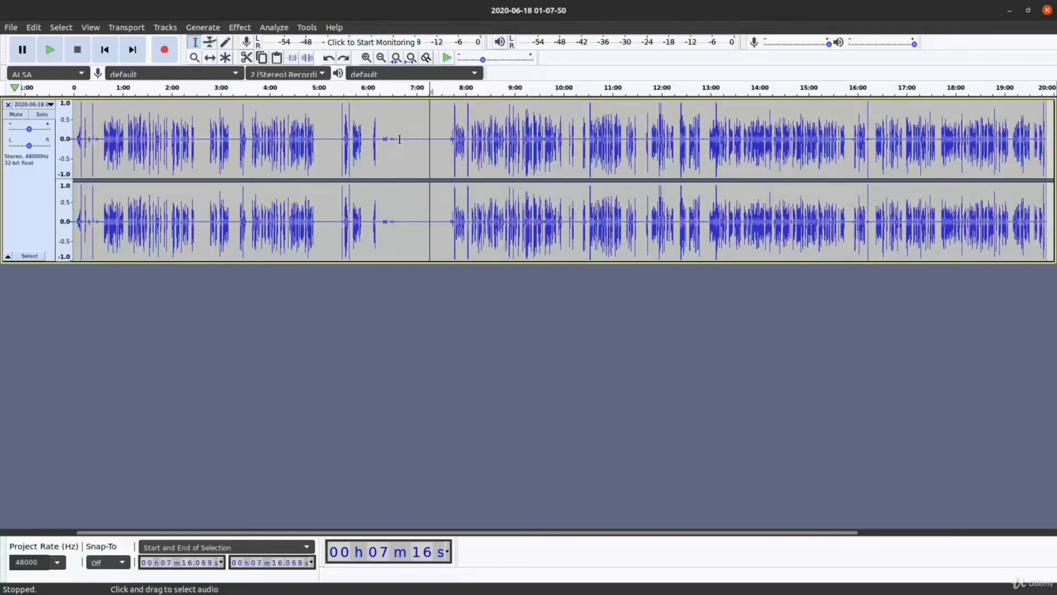
{"action": "left_click_drag", "start_coordinate": [400, 140], "coordinate": [444, 145]}
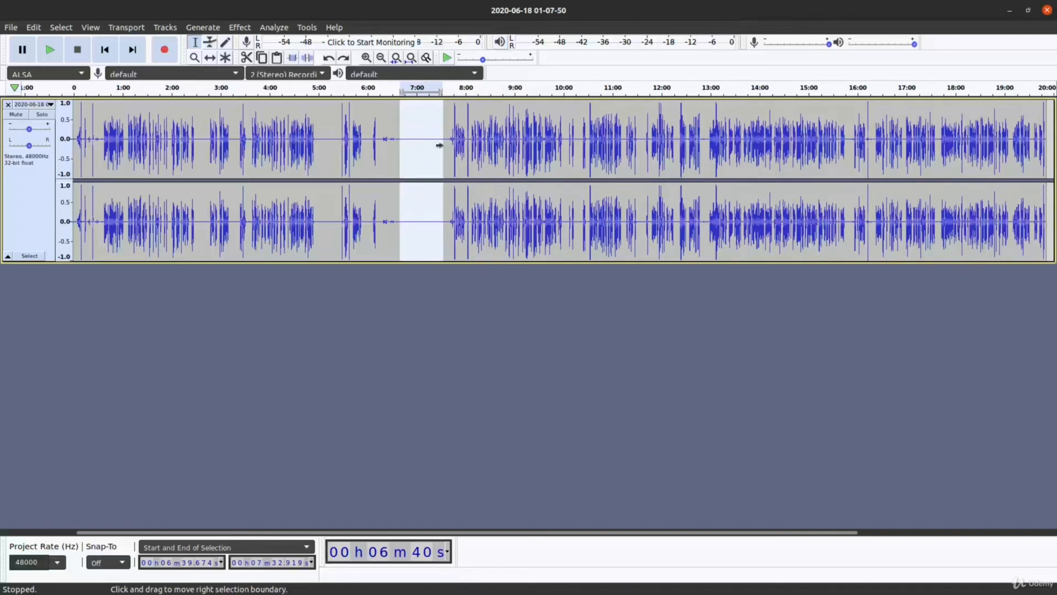
{"action": "left_click", "coordinate": [415, 148]}
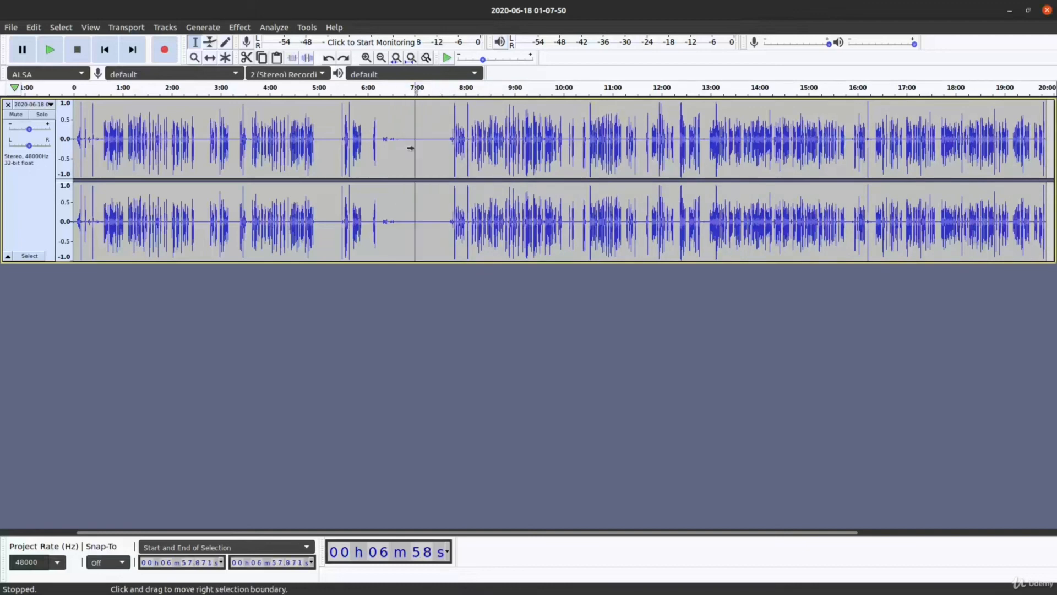
{"action": "left_click_drag", "start_coordinate": [399, 147], "coordinate": [442, 149]}
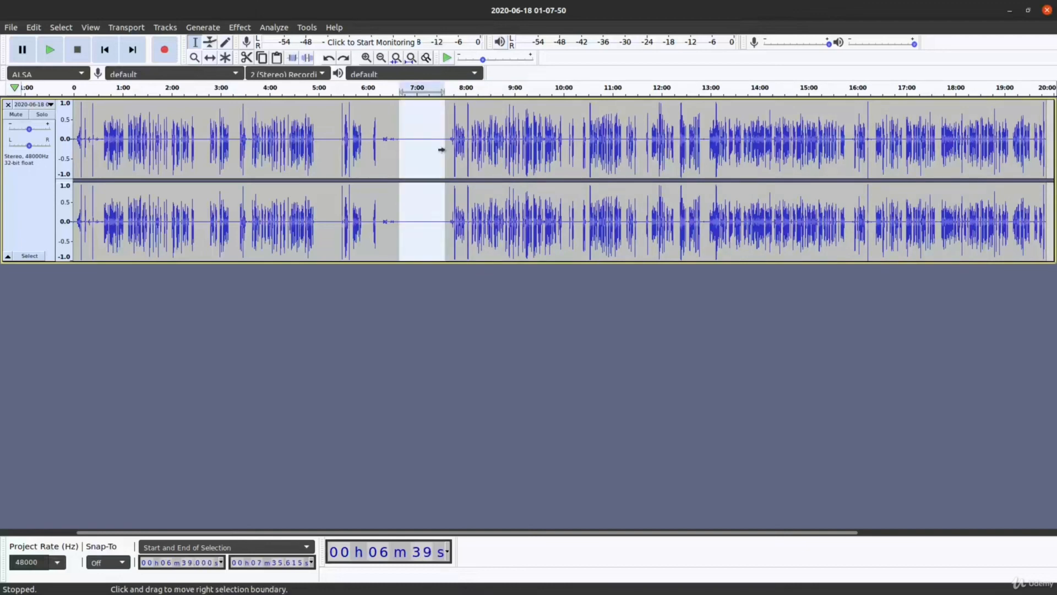
{"action": "left_click", "coordinate": [404, 138]}
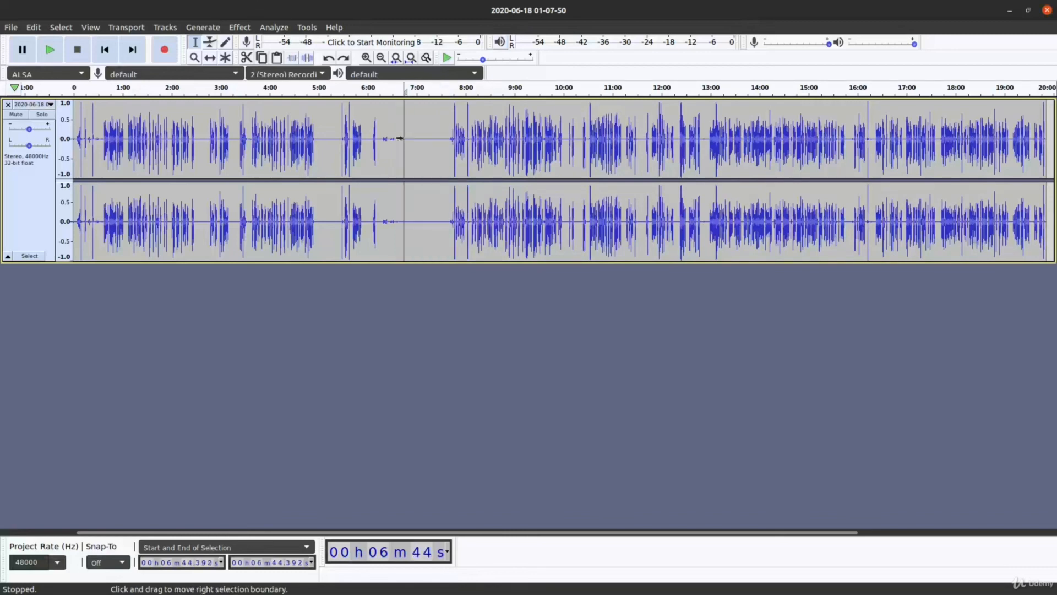
{"action": "left_click", "coordinate": [413, 157]}
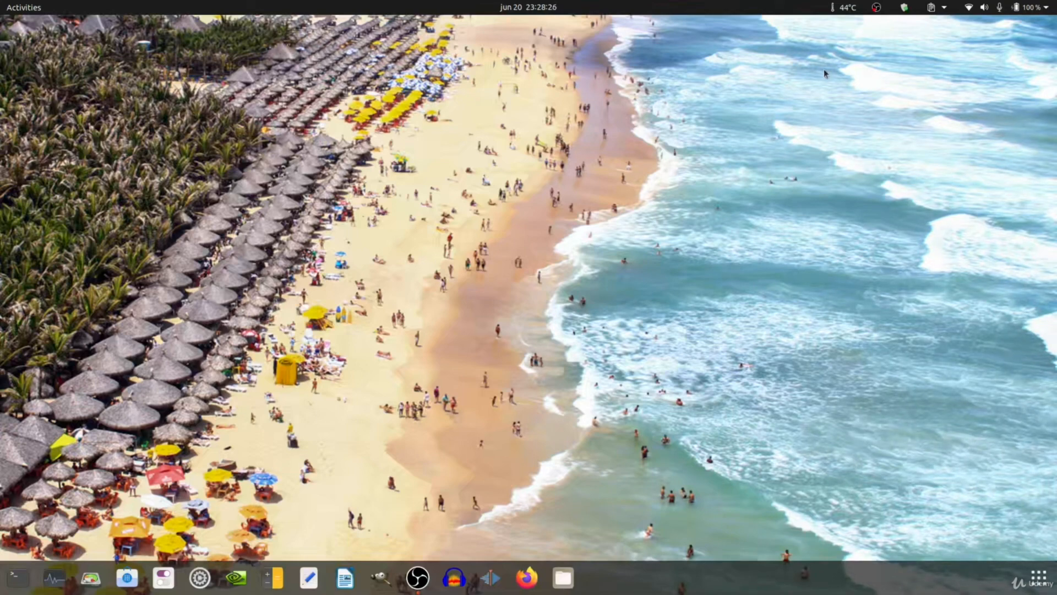
{"action": "left_click", "coordinate": [878, 8]}
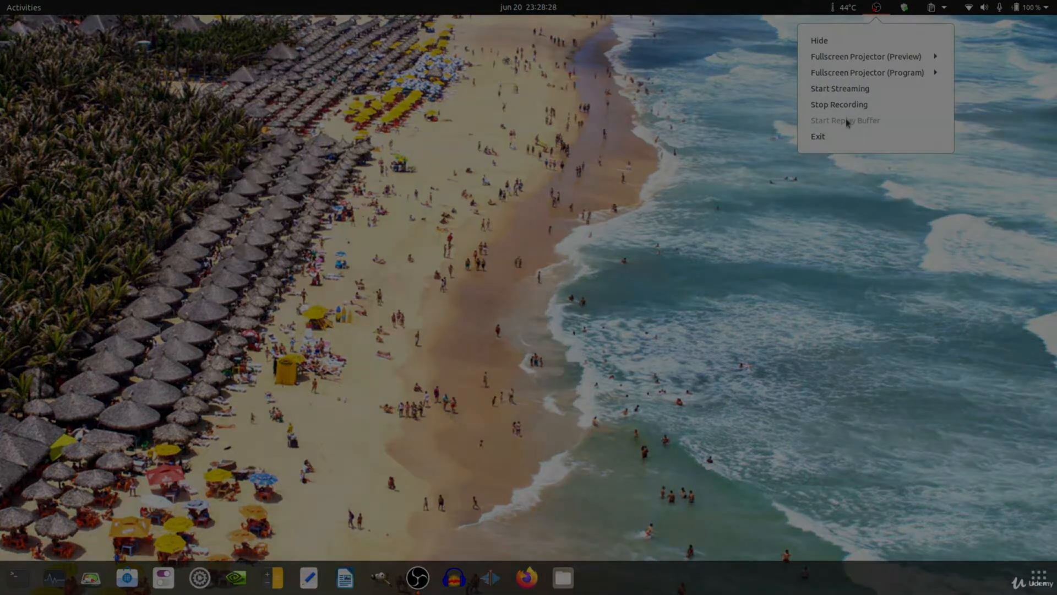